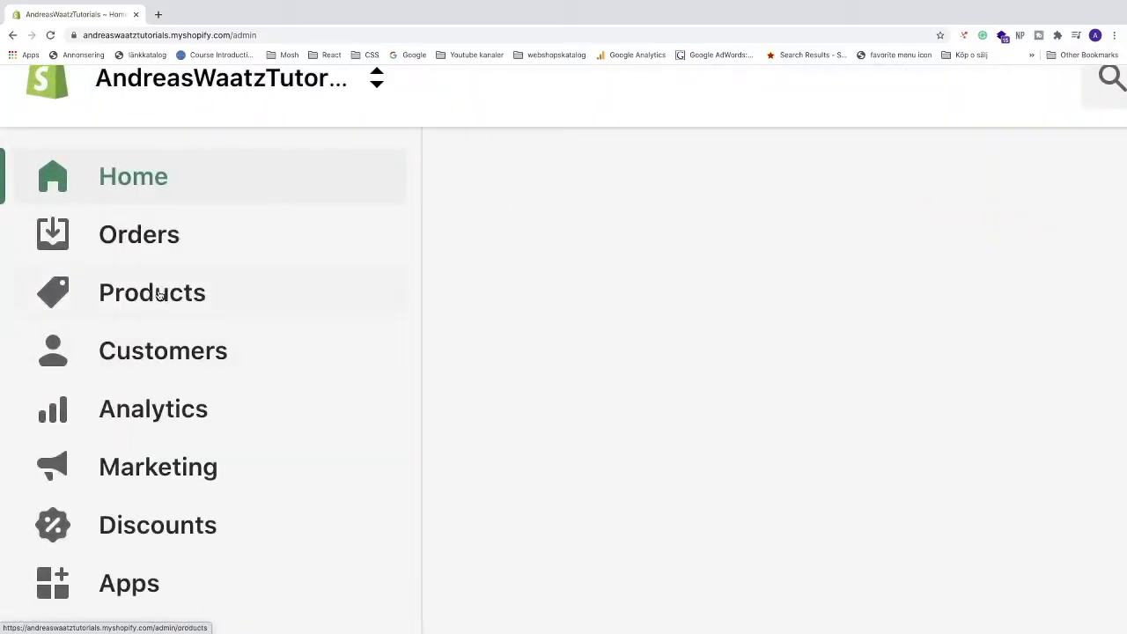
Open the Men's Fashion T-shirts product from the store's product list.
left_click(53, 154)
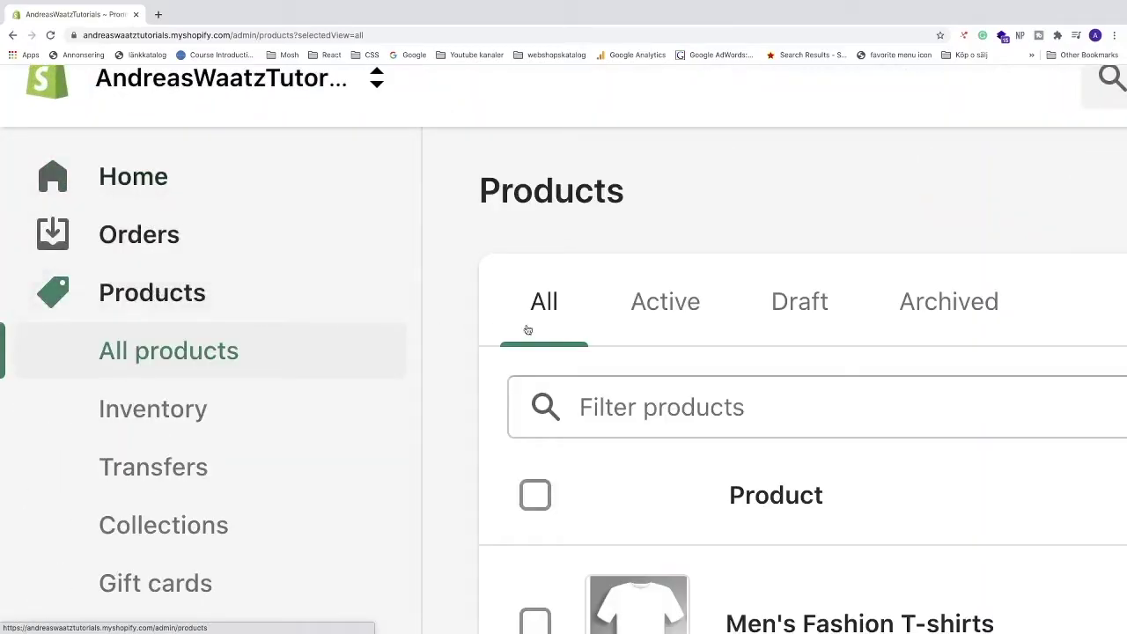
scroll(617, 335, "right", 2)
scroll(656, 335, "right", 5)
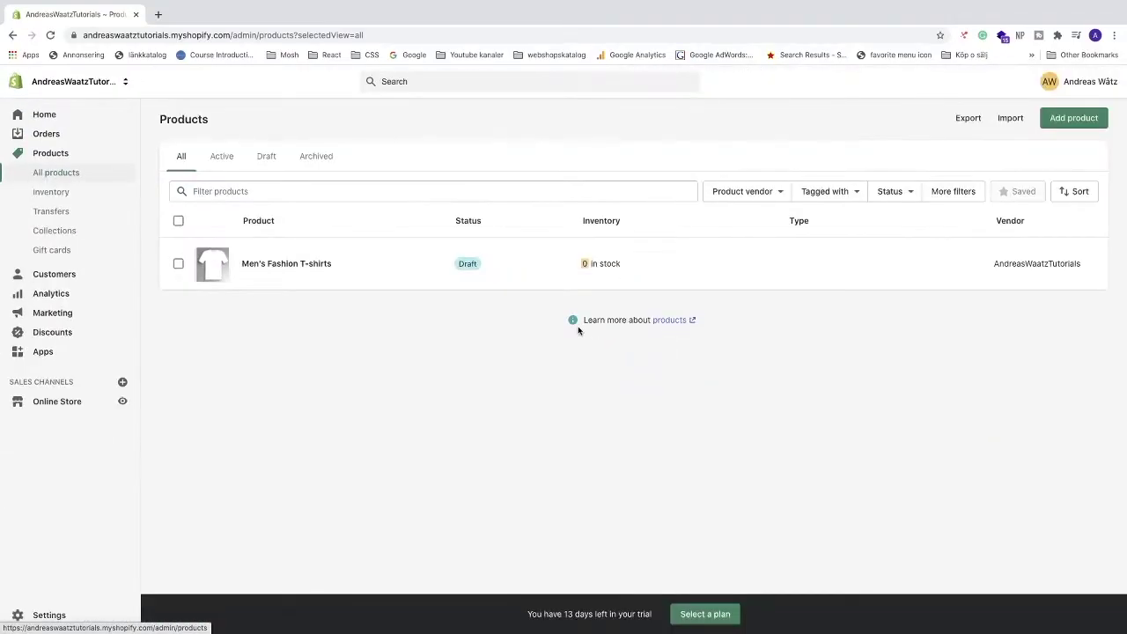
left_click(289, 264)
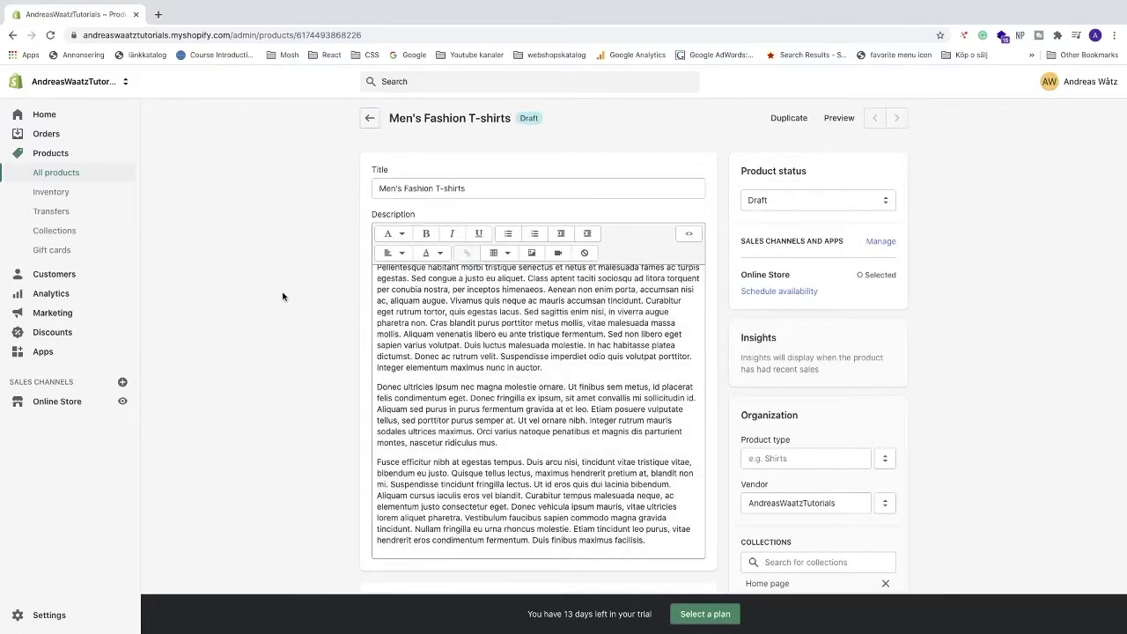
Upload the image "t-shirt-181707 red" from the Shopify Products folder to the product's media.
scroll(313, 315, "down", 4)
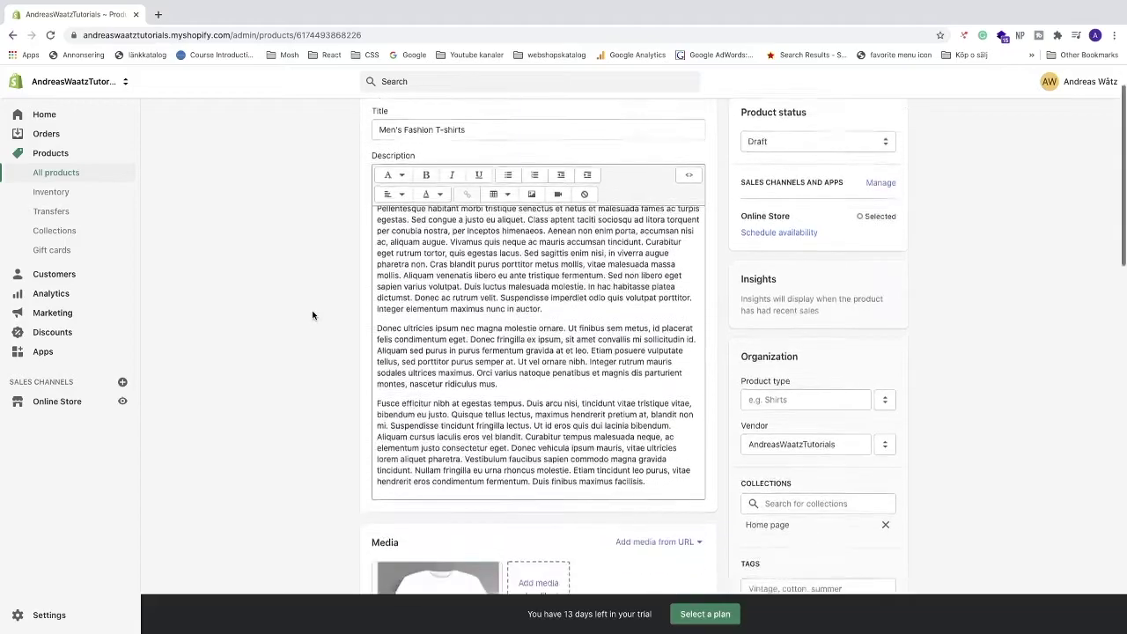
scroll(509, 320, "up", 5)
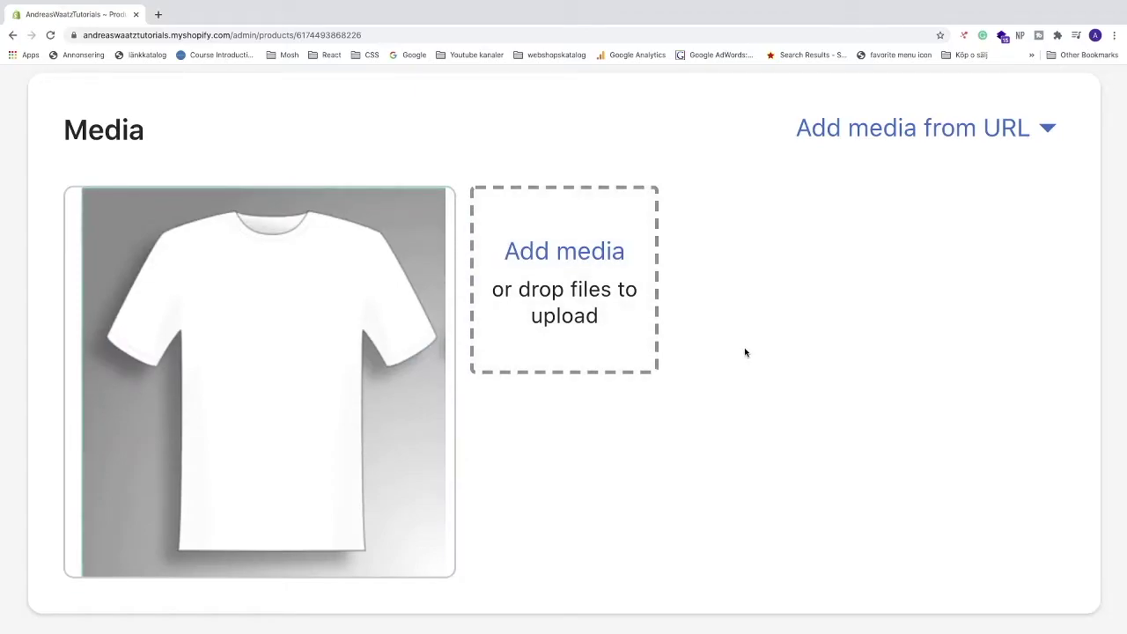
left_click(578, 256)
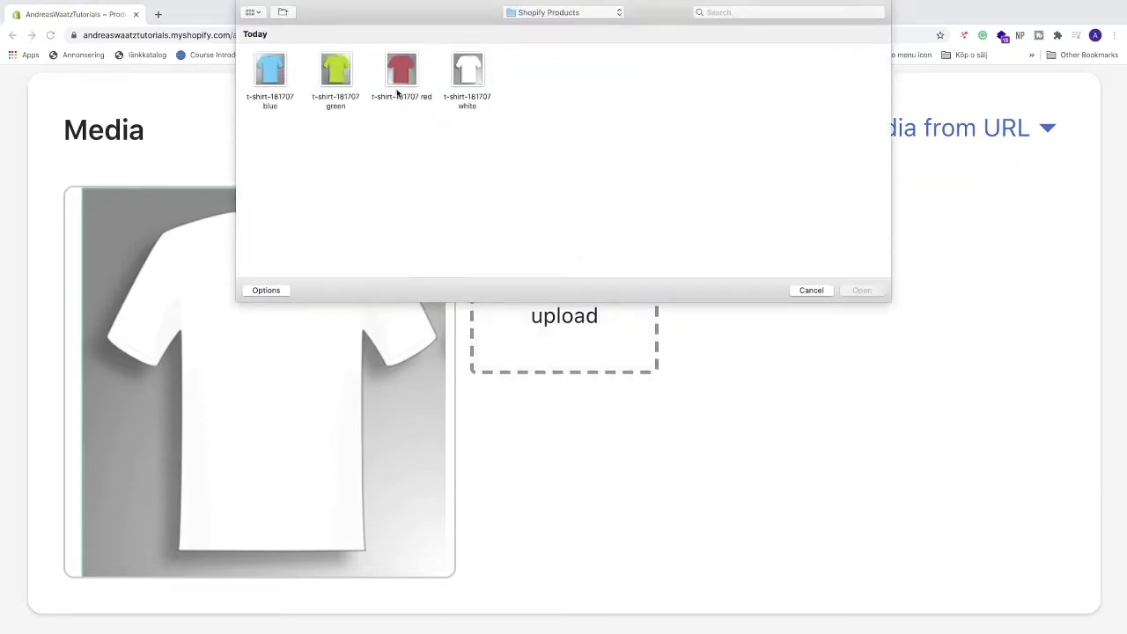
left_click(400, 75)
left_click(861, 290)
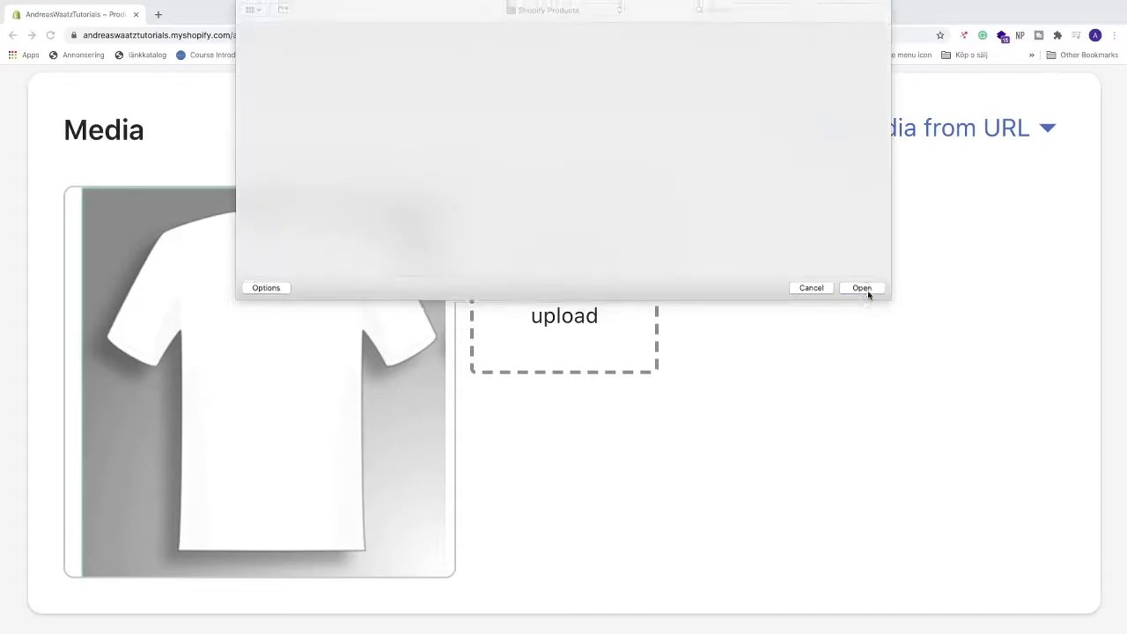
Enable variants by marking the product as having multiple options, like different sizes or colors.
scroll(867, 294, "down", 1)
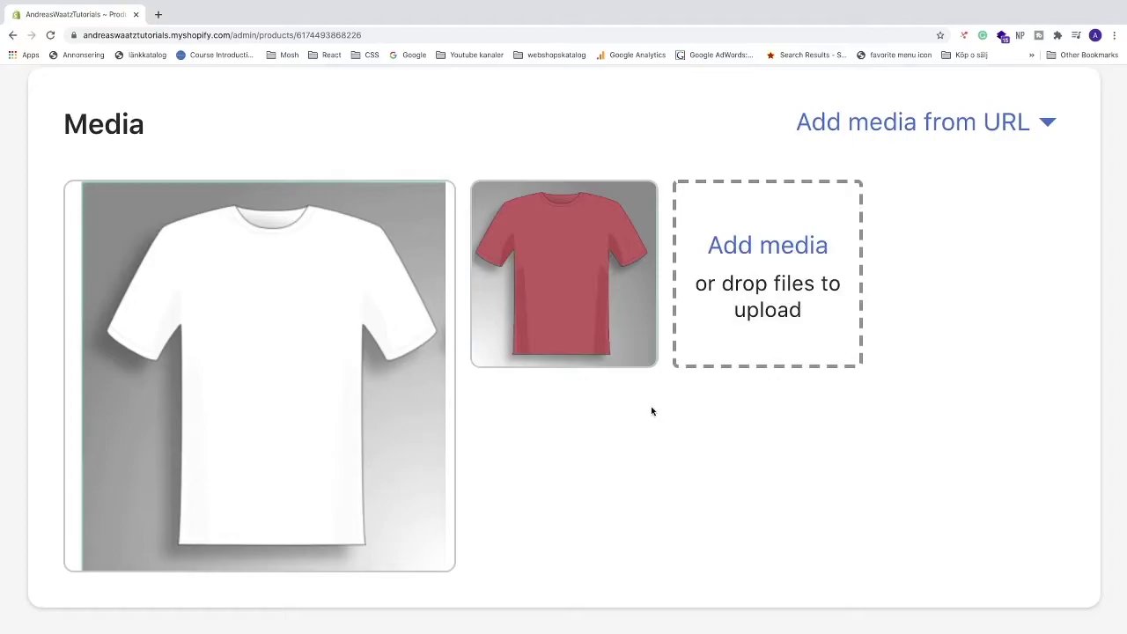
scroll(652, 412, "down", 20)
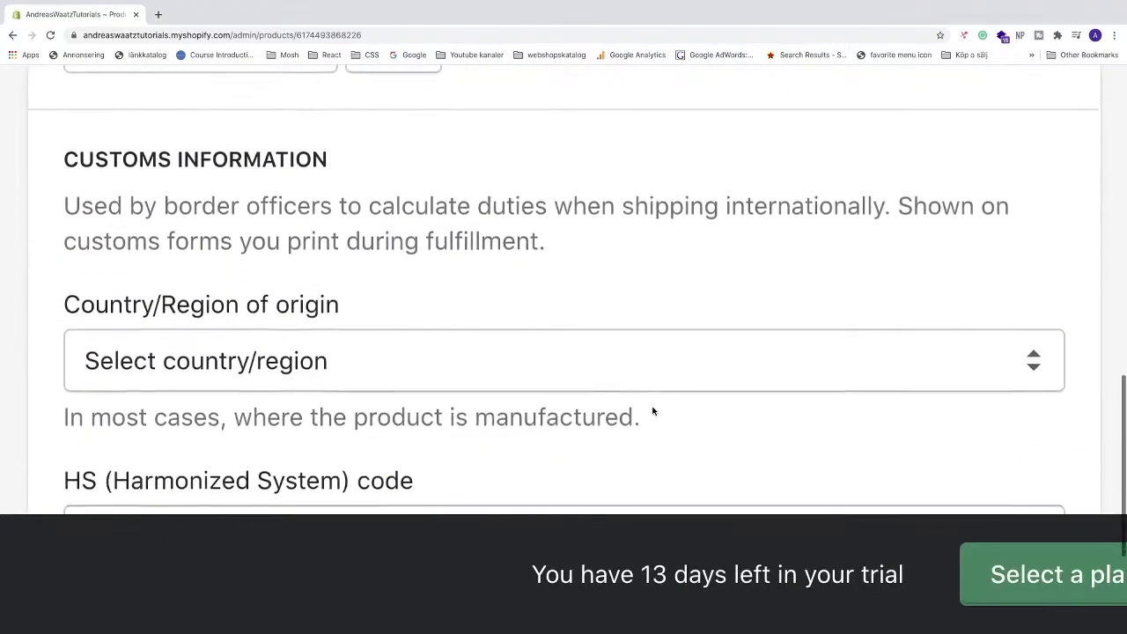
scroll(653, 411, "down", 10)
scroll(652, 411, "up", 4)
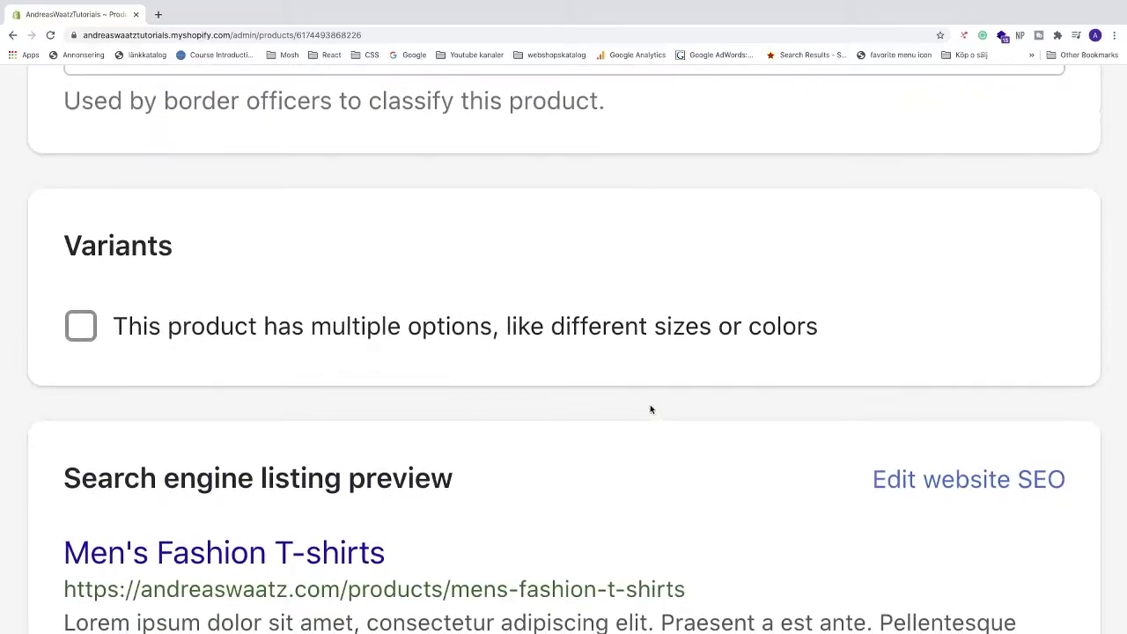
left_click(81, 329)
Define the first variant option as Size with the values S and M.
scroll(127, 335, "down", 2)
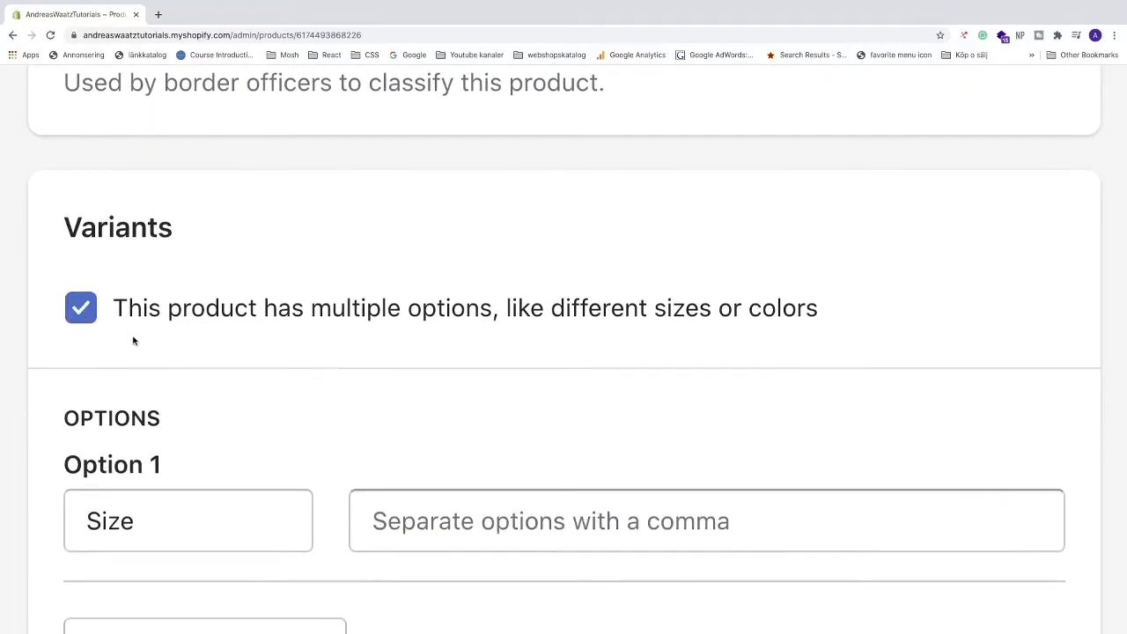
scroll(194, 359, "down", 1)
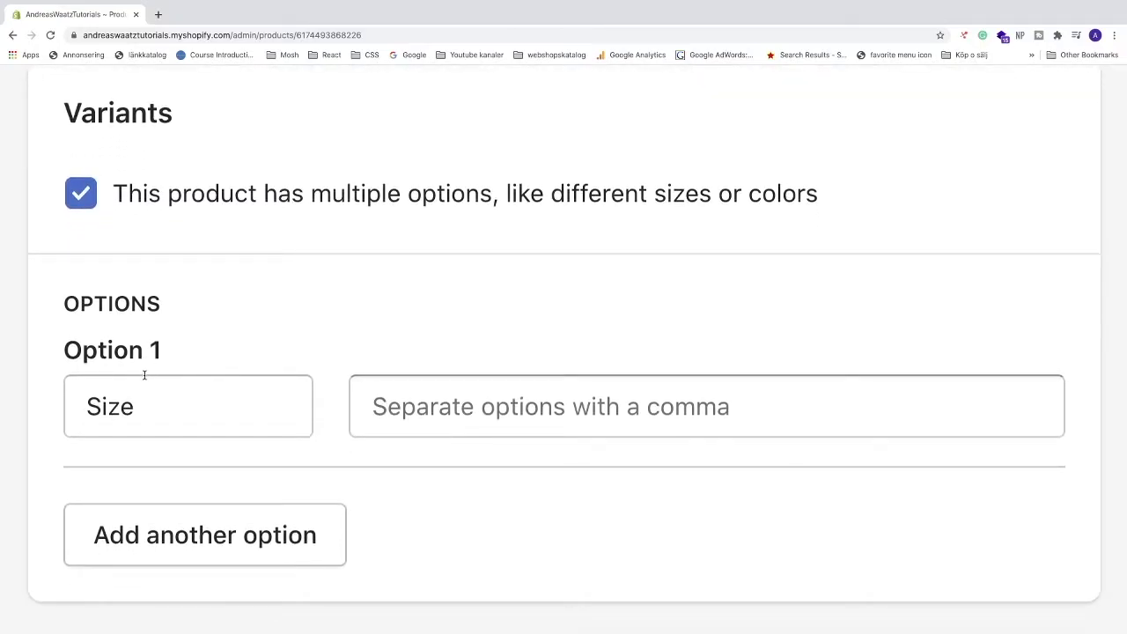
left_click(135, 416)
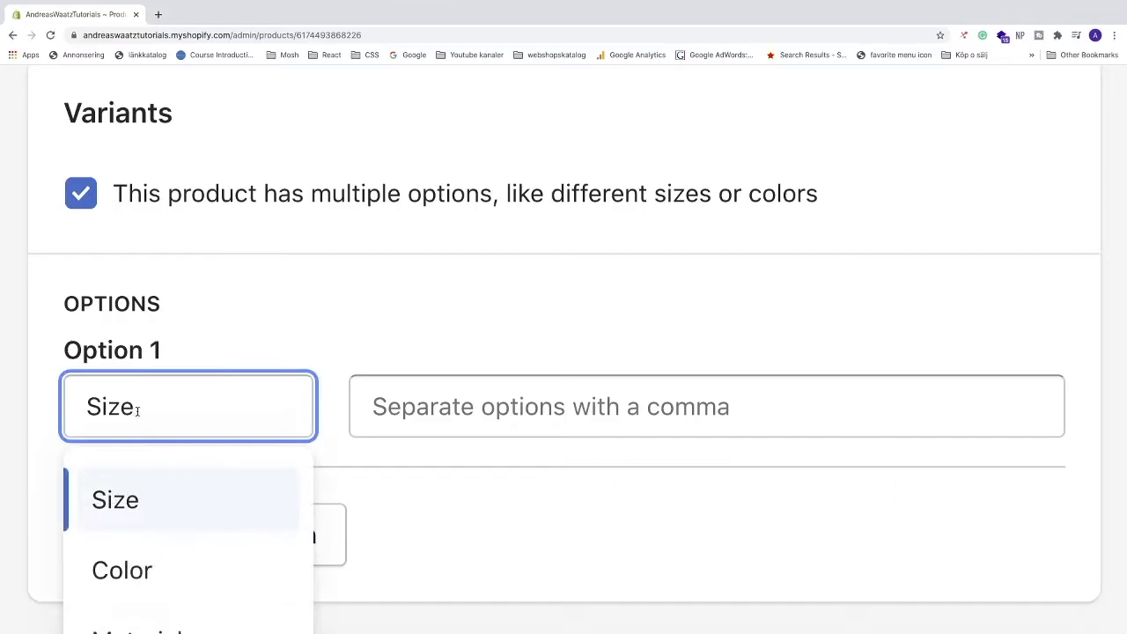
scroll(136, 410, "down", 4)
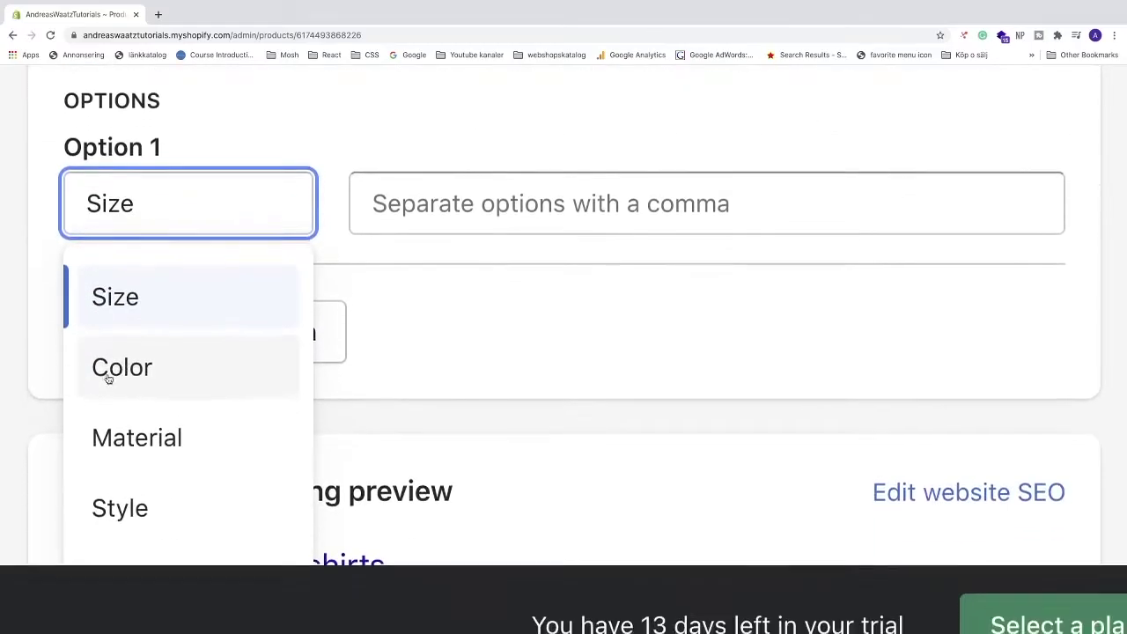
scroll(152, 425, "down", 3)
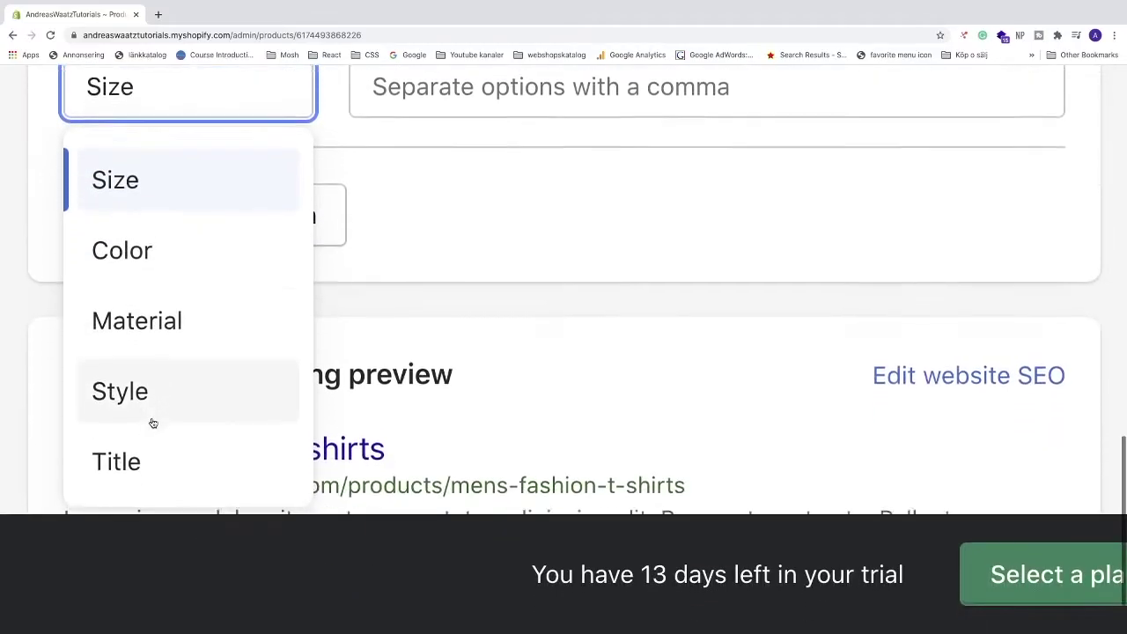
scroll(154, 444, "up", 5)
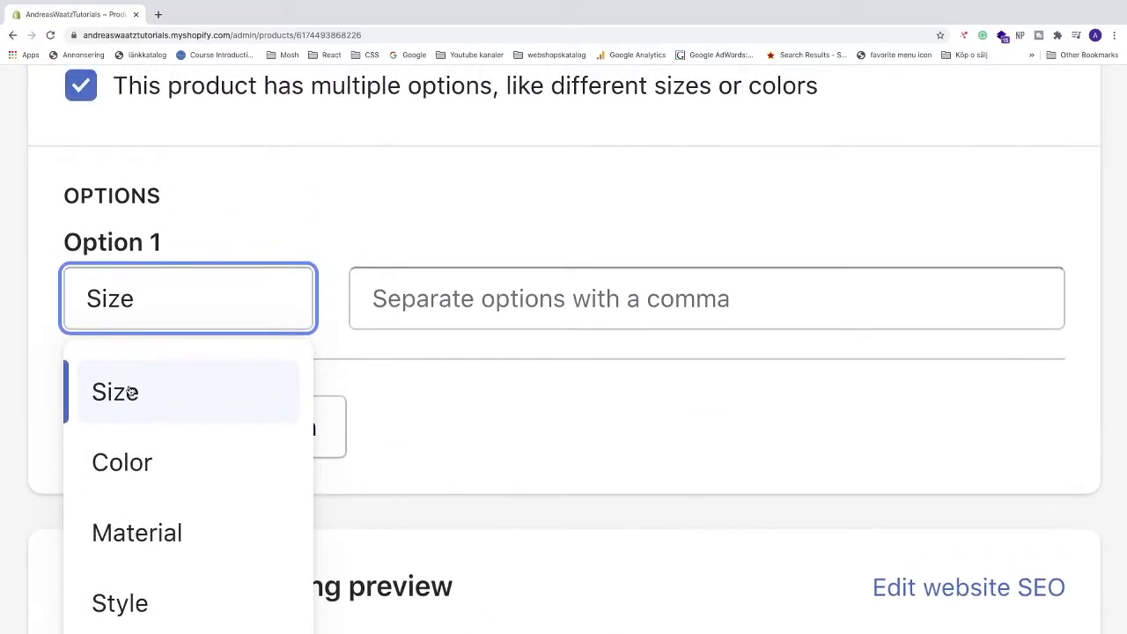
left_click(128, 387)
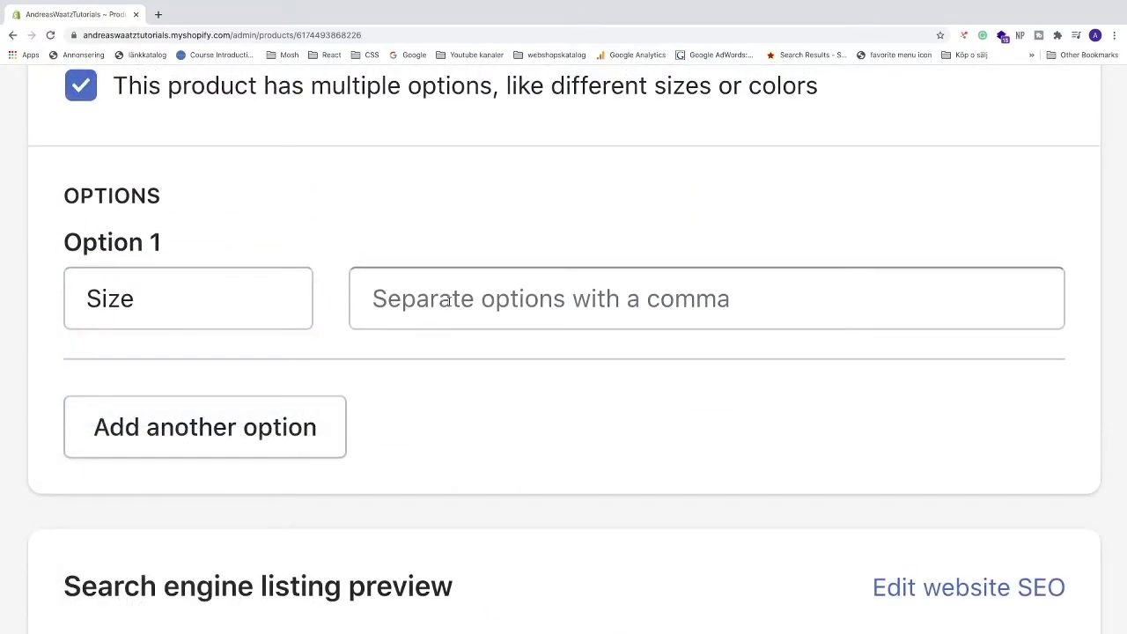
left_click(581, 302)
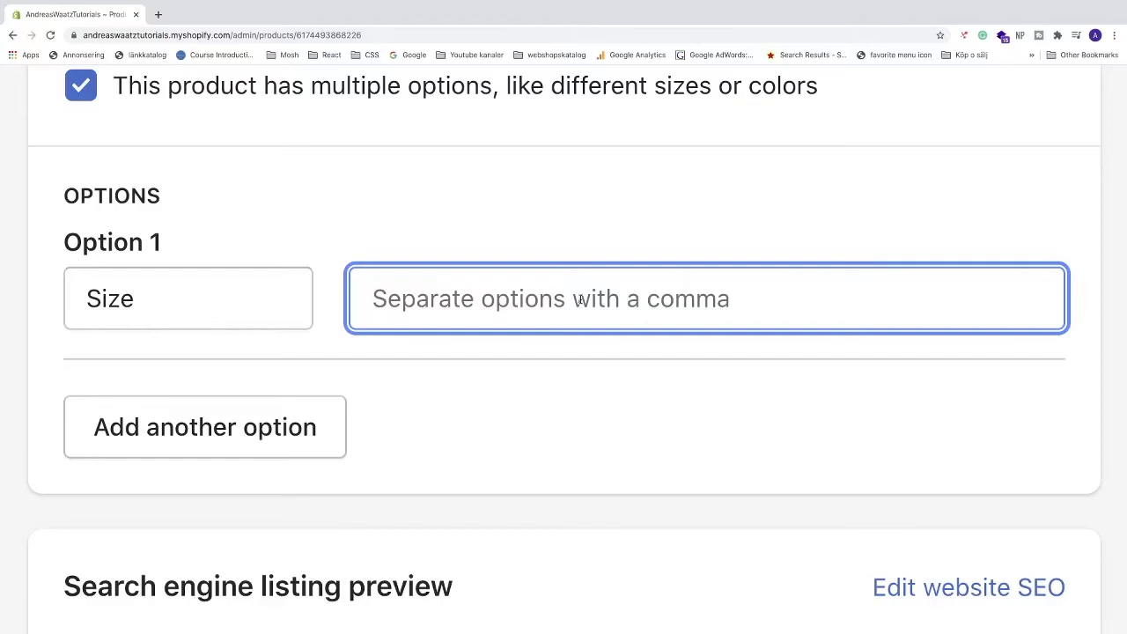
type("S")
key("Return")
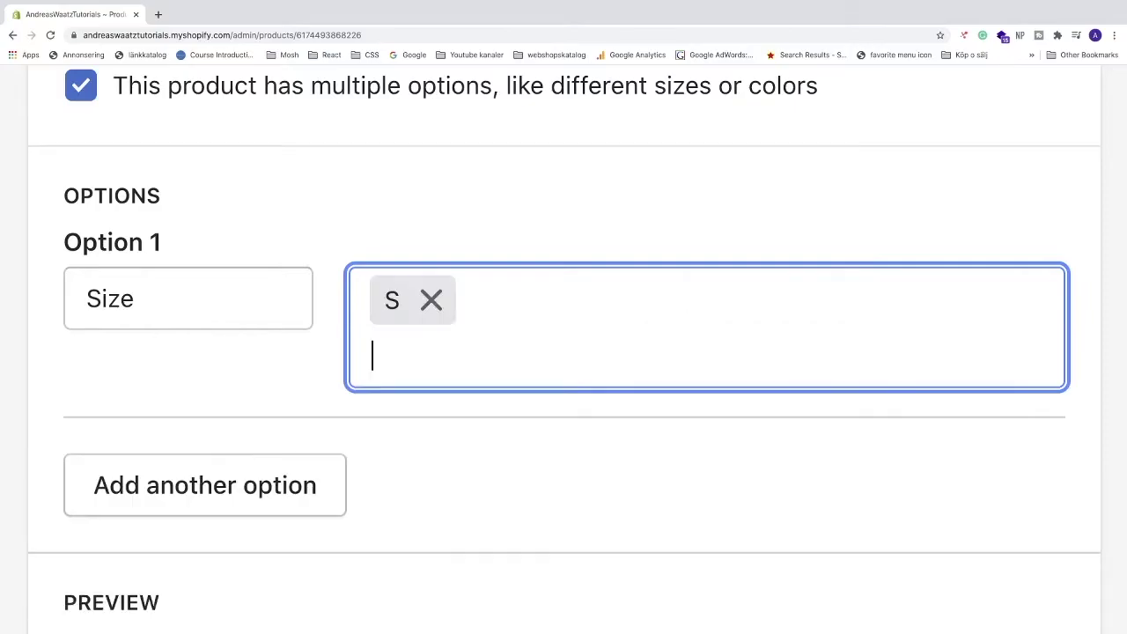
type("M")
key("Return")
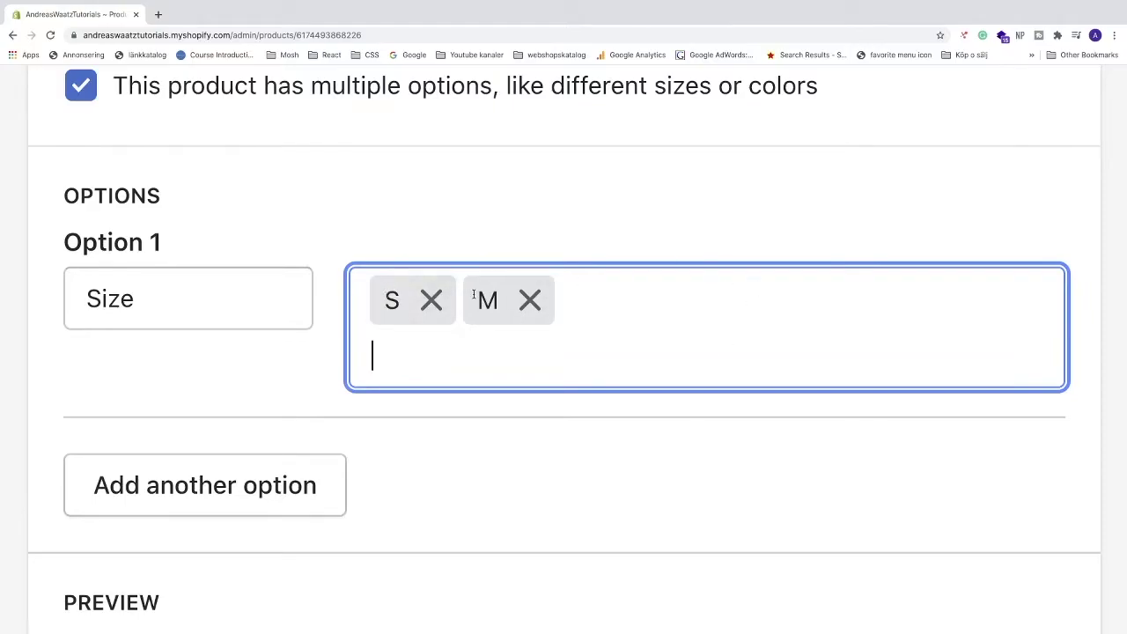
left_click(276, 364)
Add a second variant option, Color, with the values White and Red.
scroll(264, 370, "down", 1)
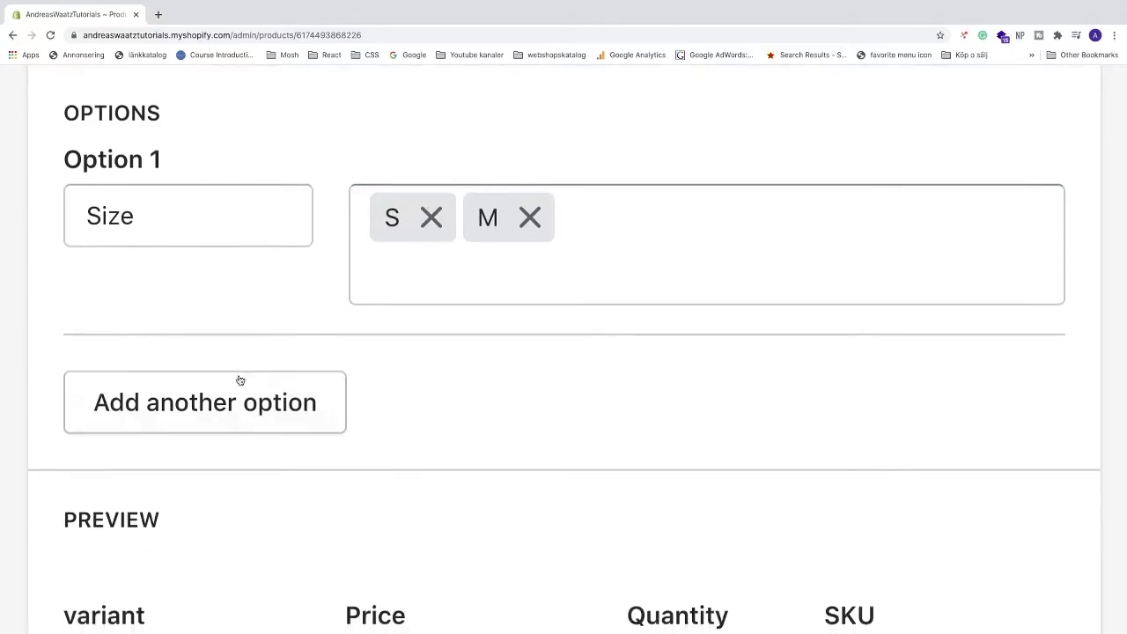
left_click(184, 405)
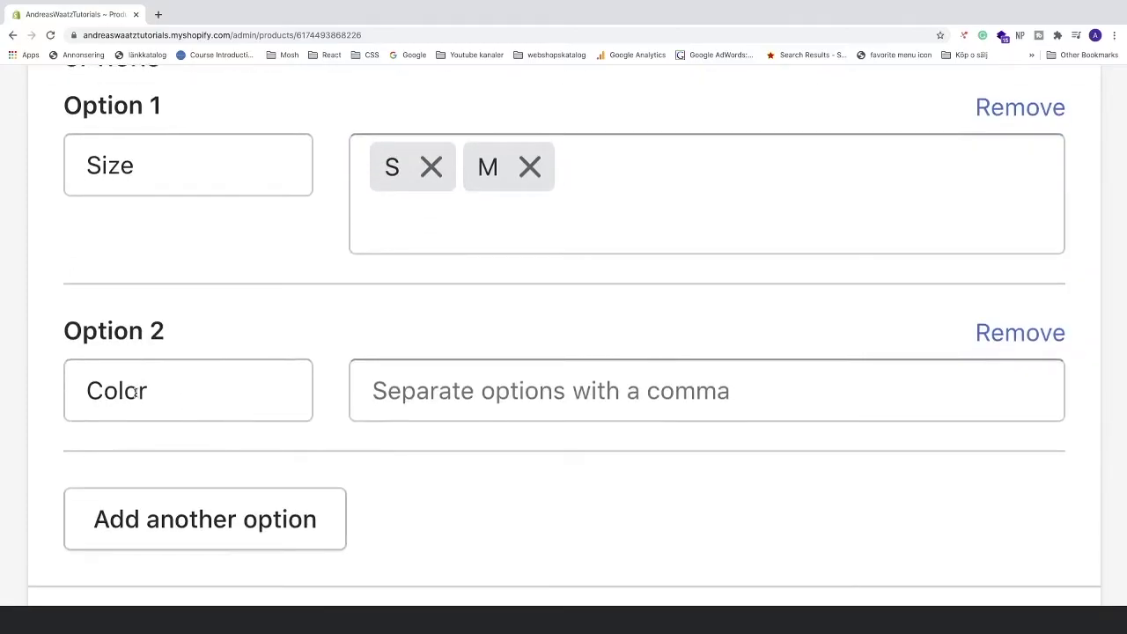
left_click(403, 396)
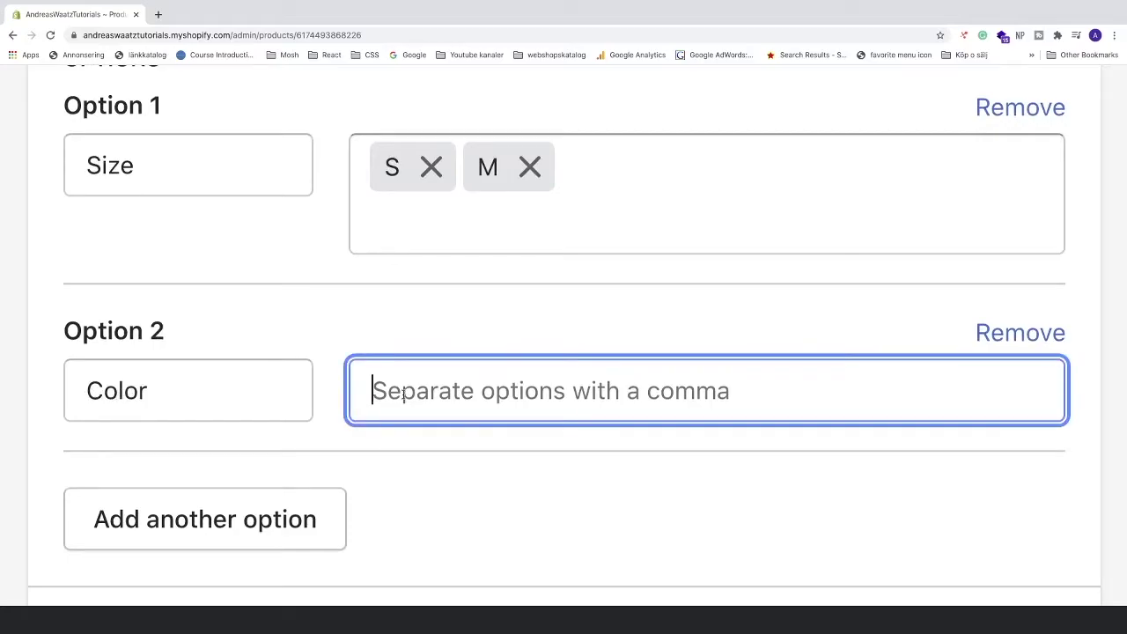
type("White")
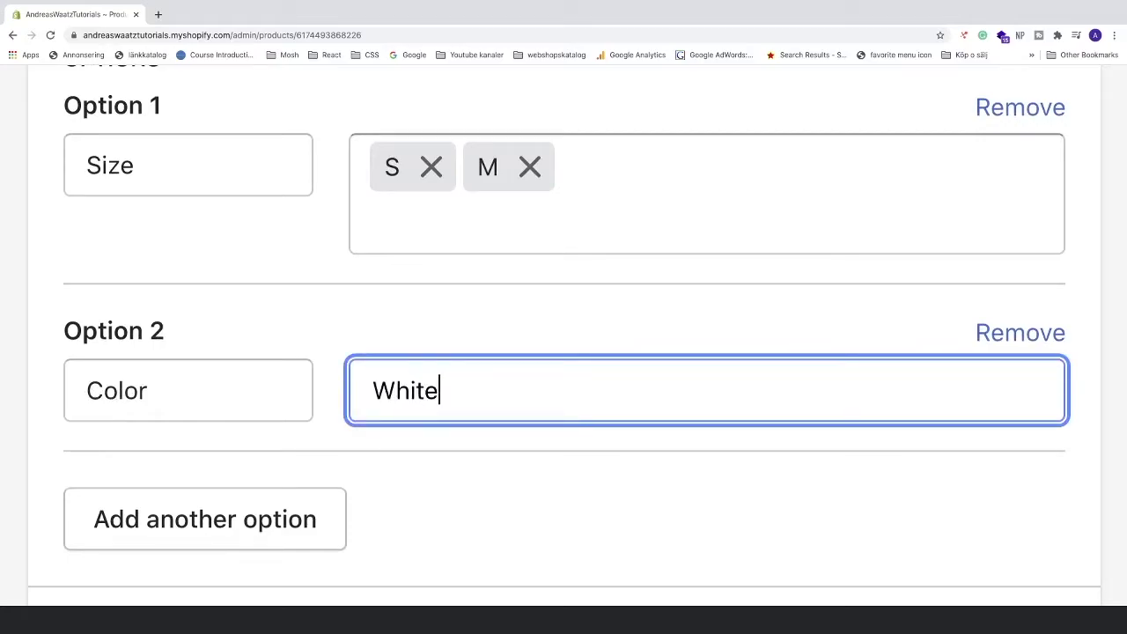
key("Return")
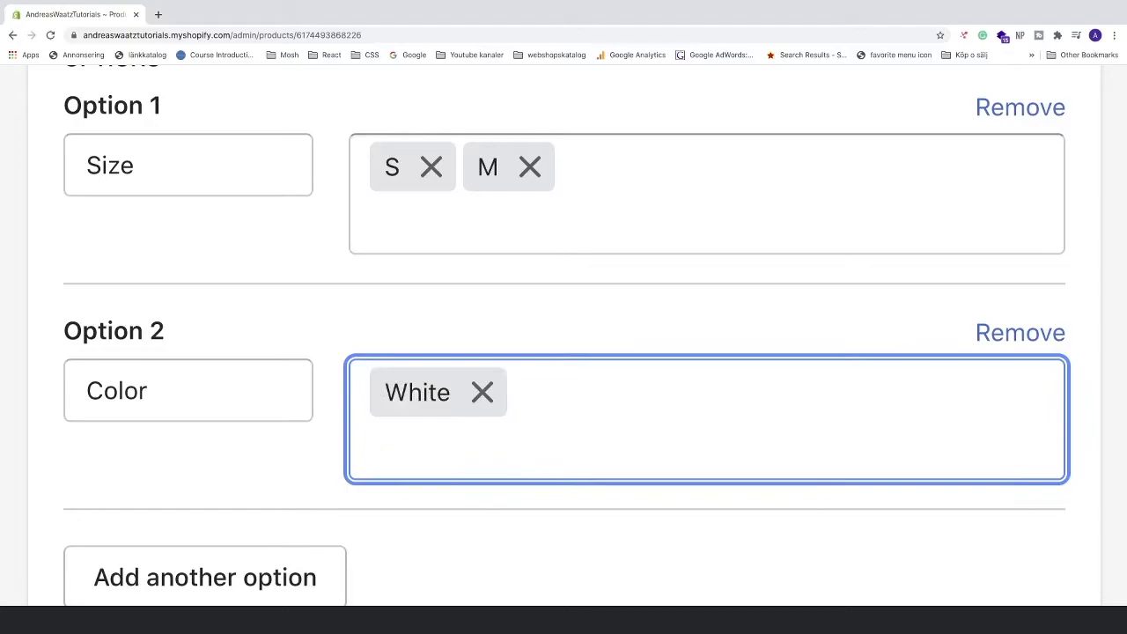
type("Red")
key("Return")
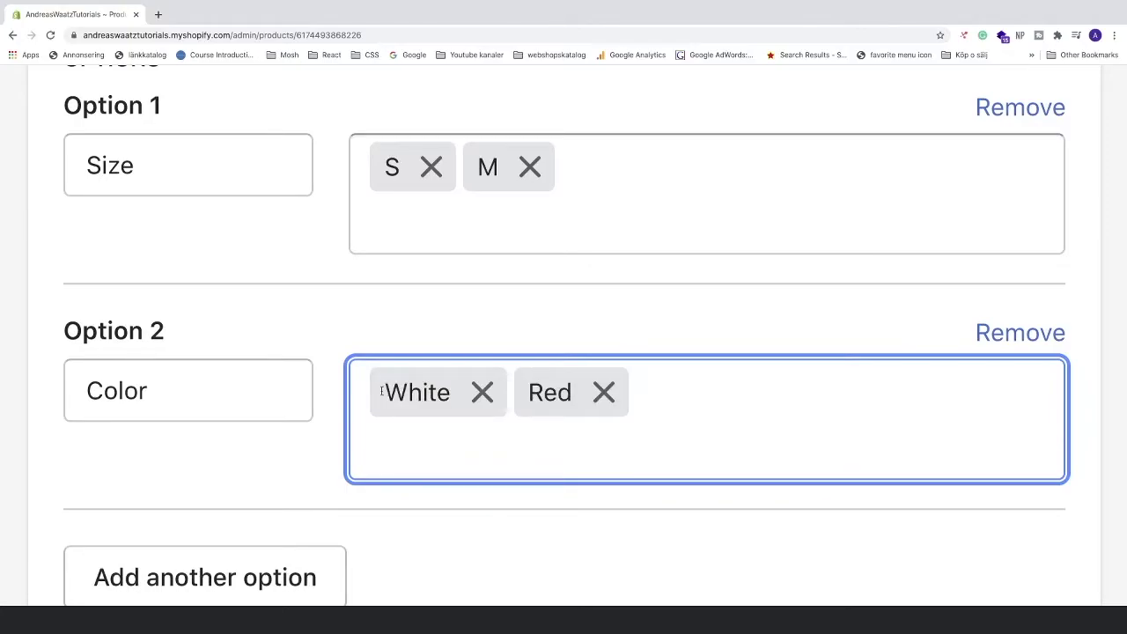
Add a third variant option to the product and name it Material.
scroll(254, 415, "down", 3)
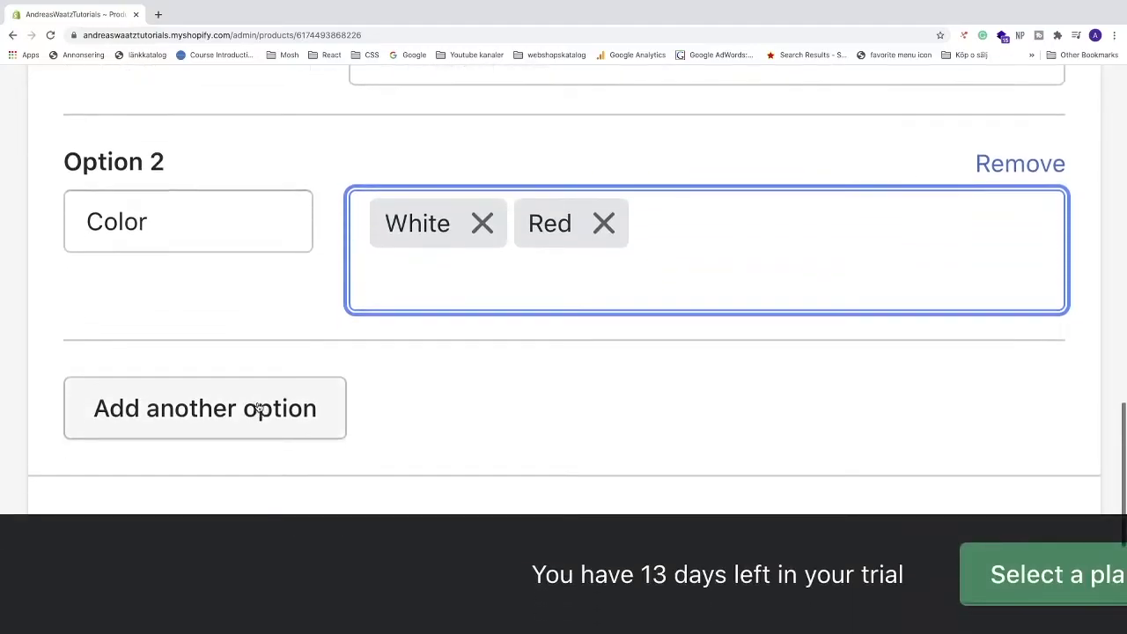
left_click(254, 356)
scroll(260, 356, "down", 1)
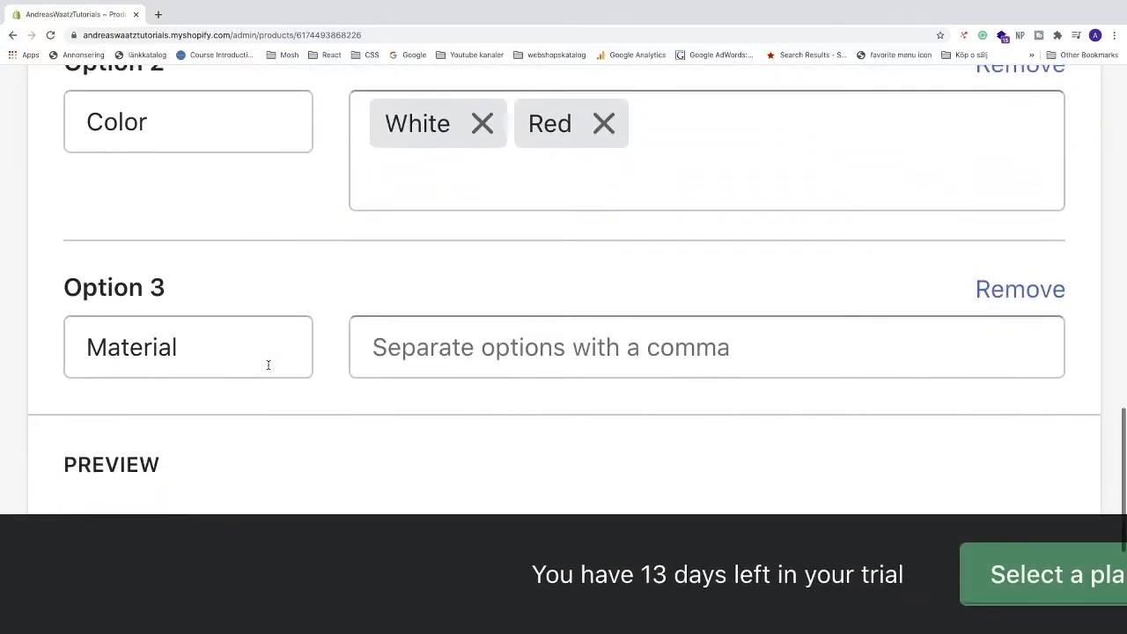
left_click(259, 357)
scroll(264, 361, "down", 2)
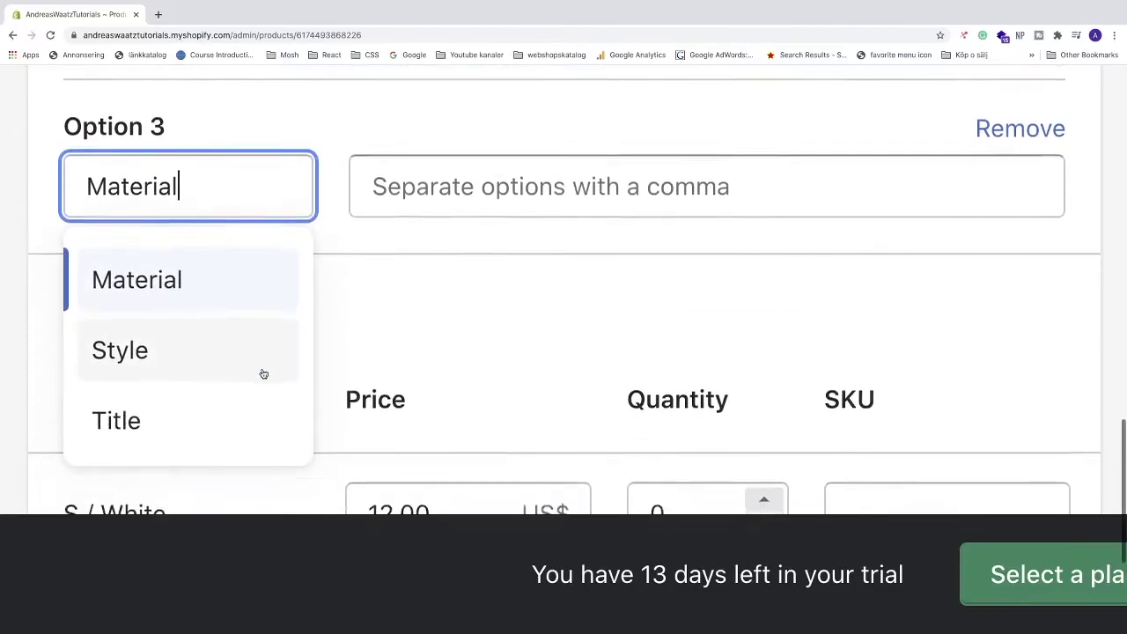
scroll(257, 390, "up", 1)
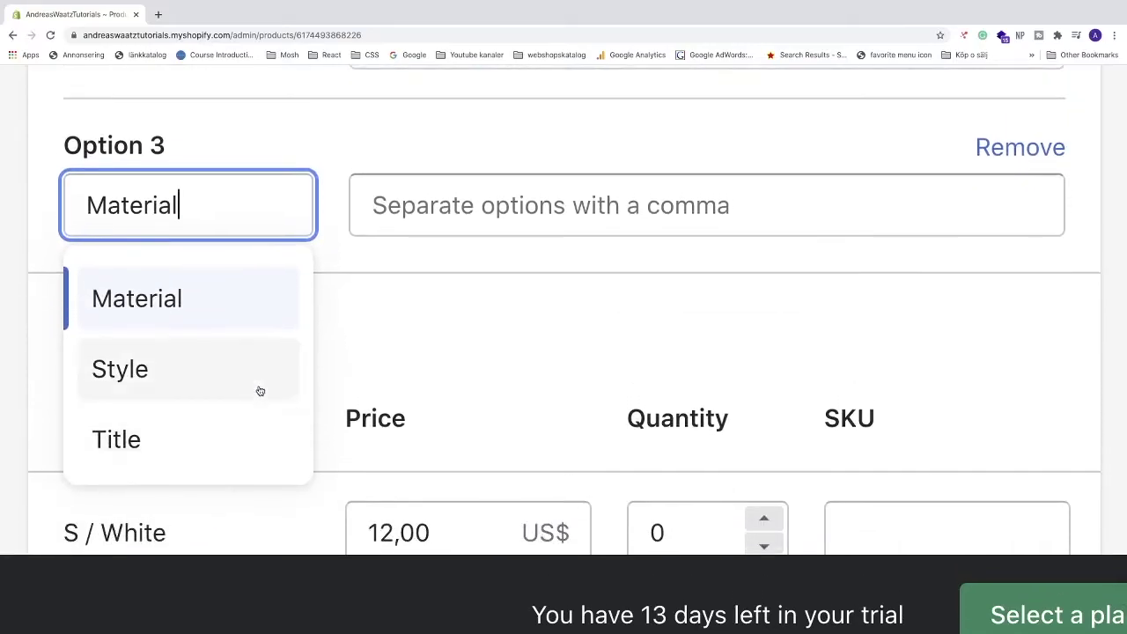
left_click(191, 315)
scroll(277, 312, "up", 3)
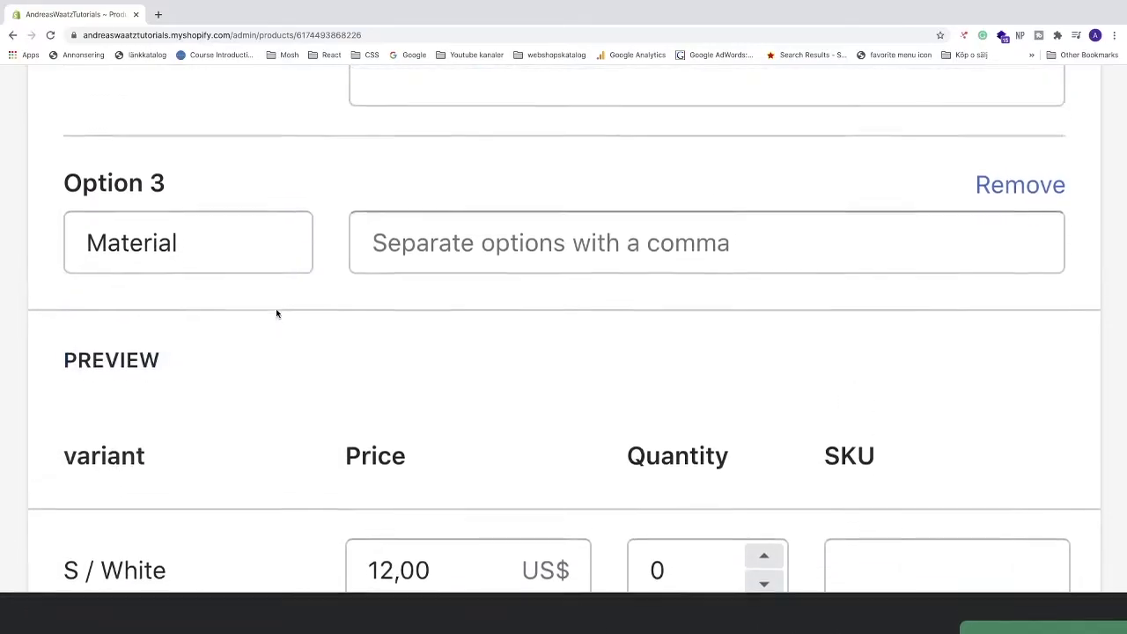
Enter Cotton and Wool as the values of the Material option.
key("Tab")
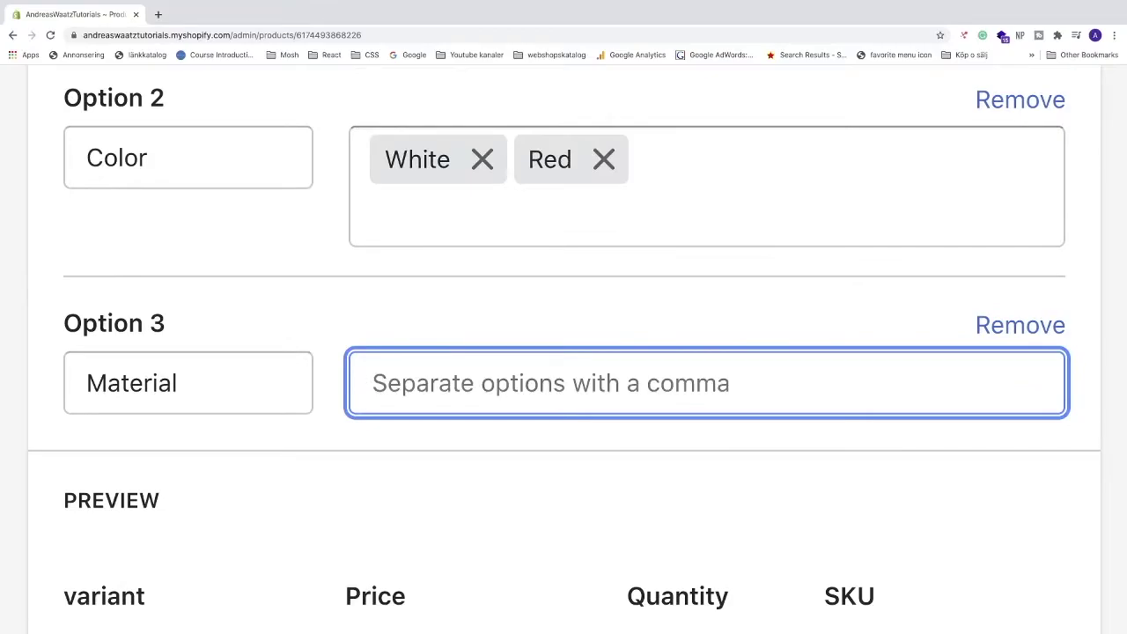
type("C")
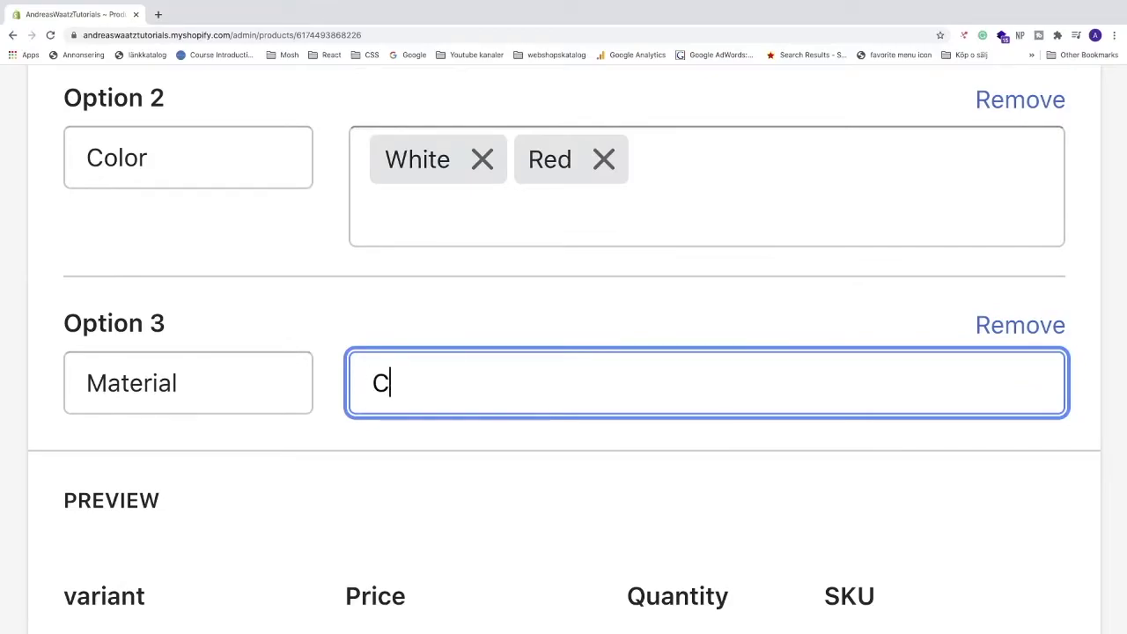
type("otton")
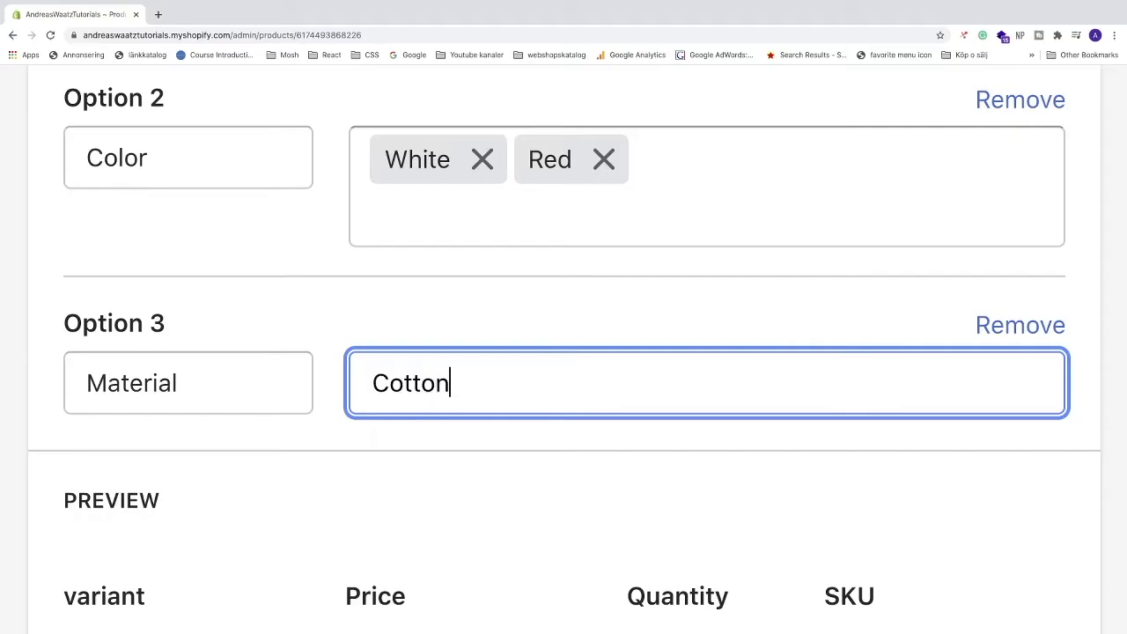
key("Return")
type("Wool")
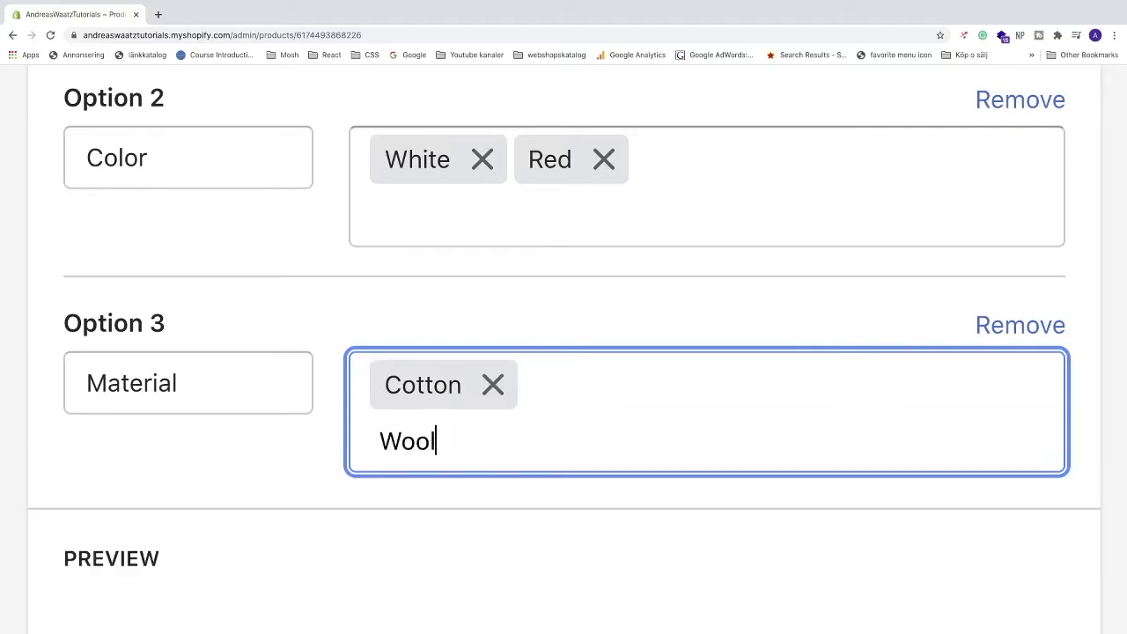
key("Return")
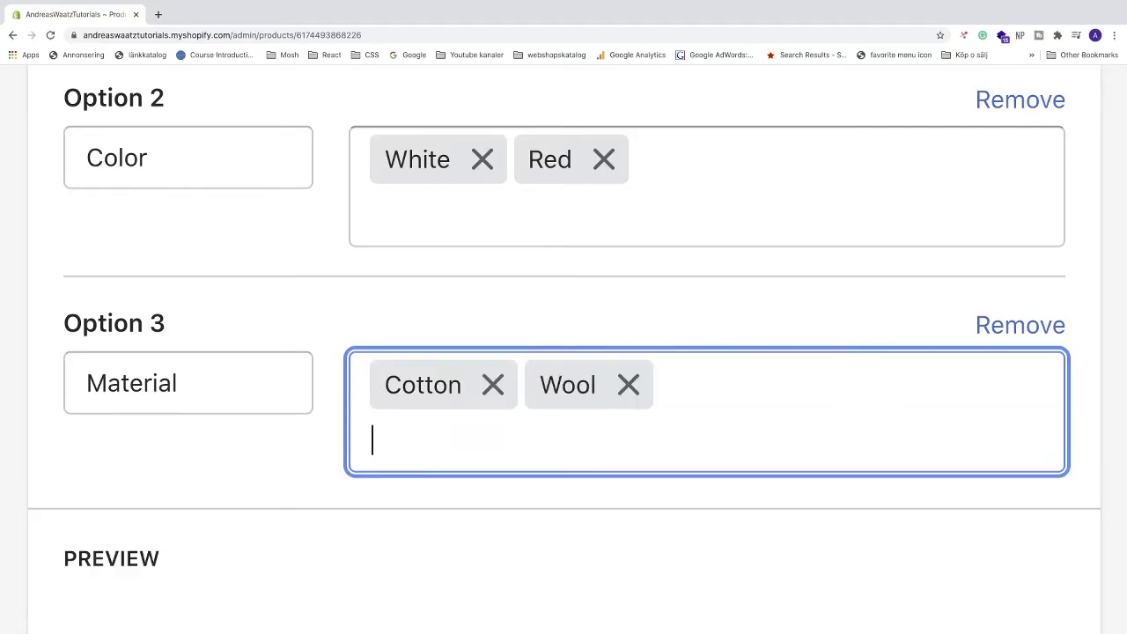
left_click(246, 436)
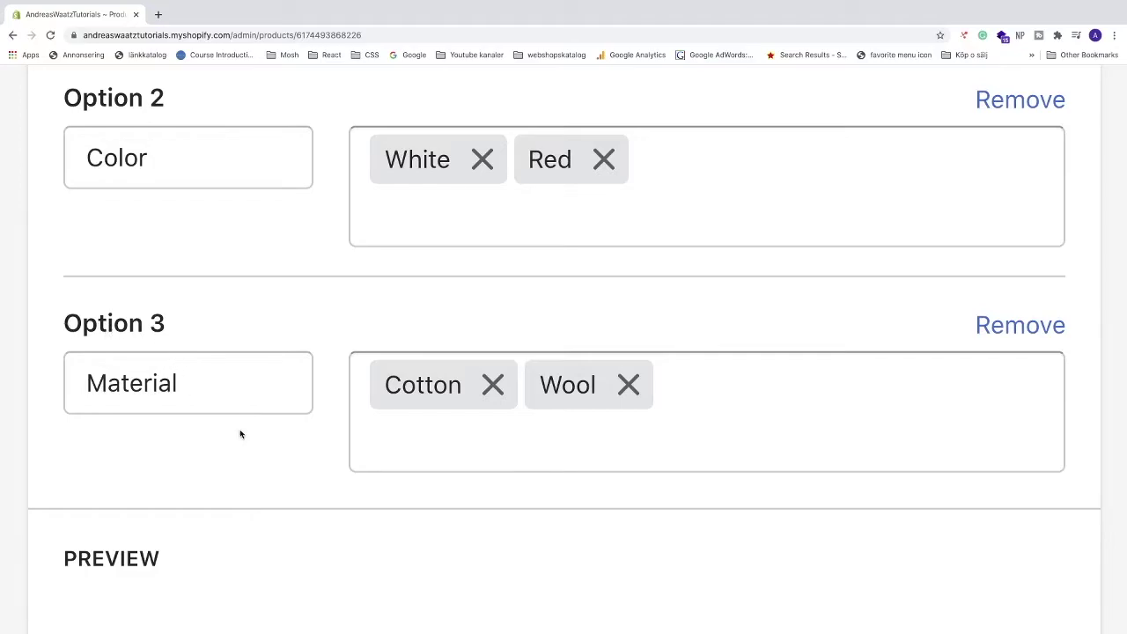
Try the SKU swcthirt001 for the S / White / Cotton variant and clear the field again.
scroll(247, 441, "down", 2)
scroll(248, 441, "down", 5)
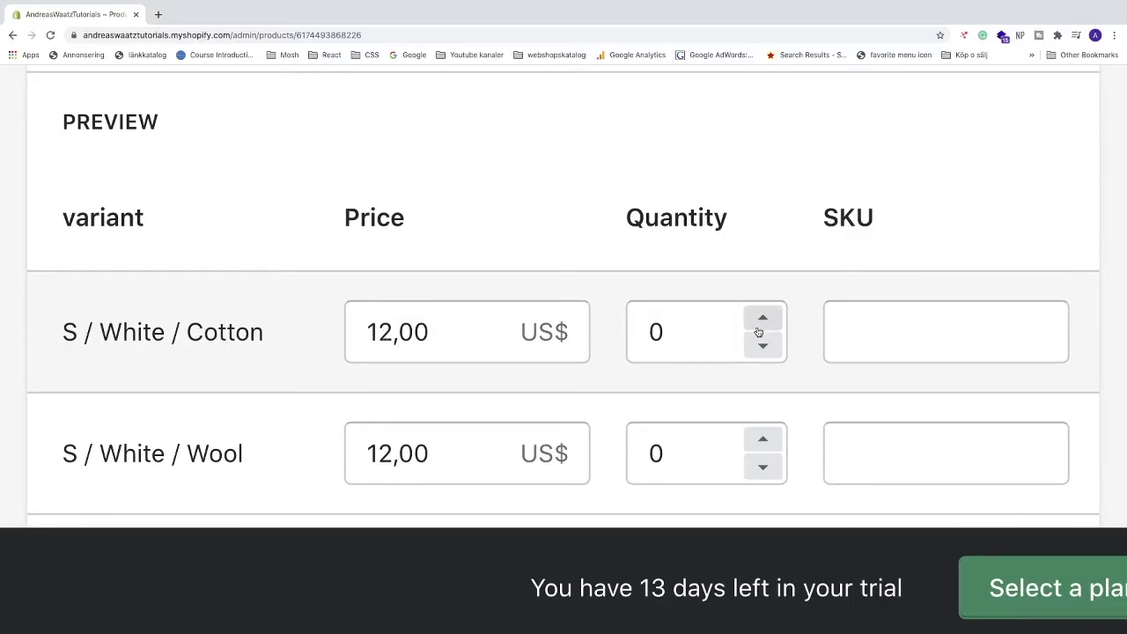
scroll(748, 321, "right", 3)
scroll(736, 313, "right", 1)
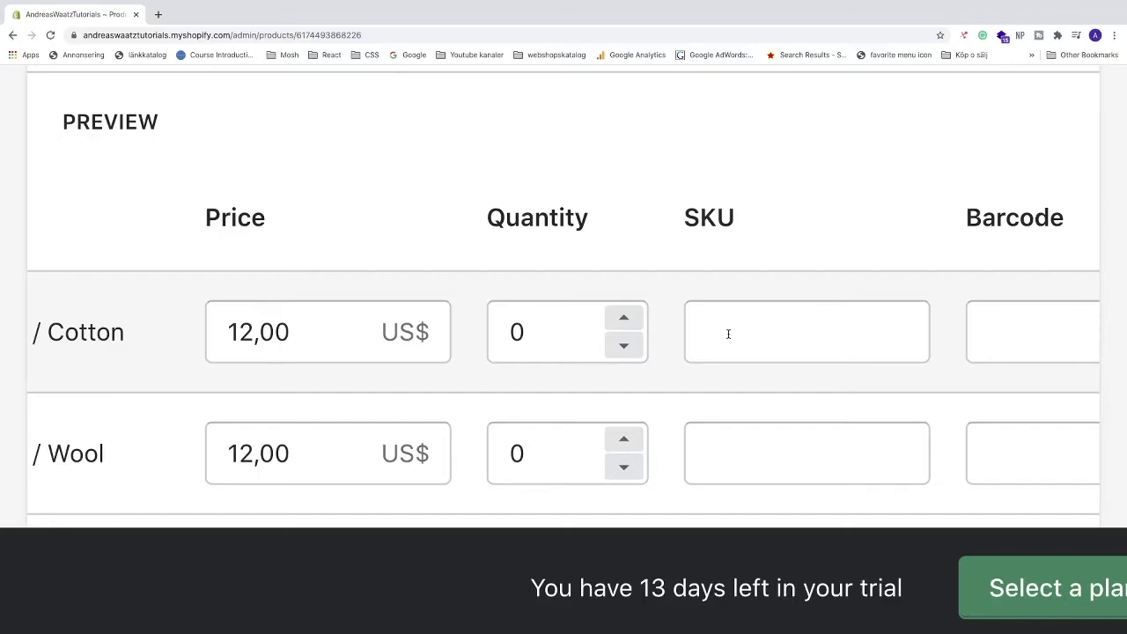
scroll(722, 335, "left", 3)
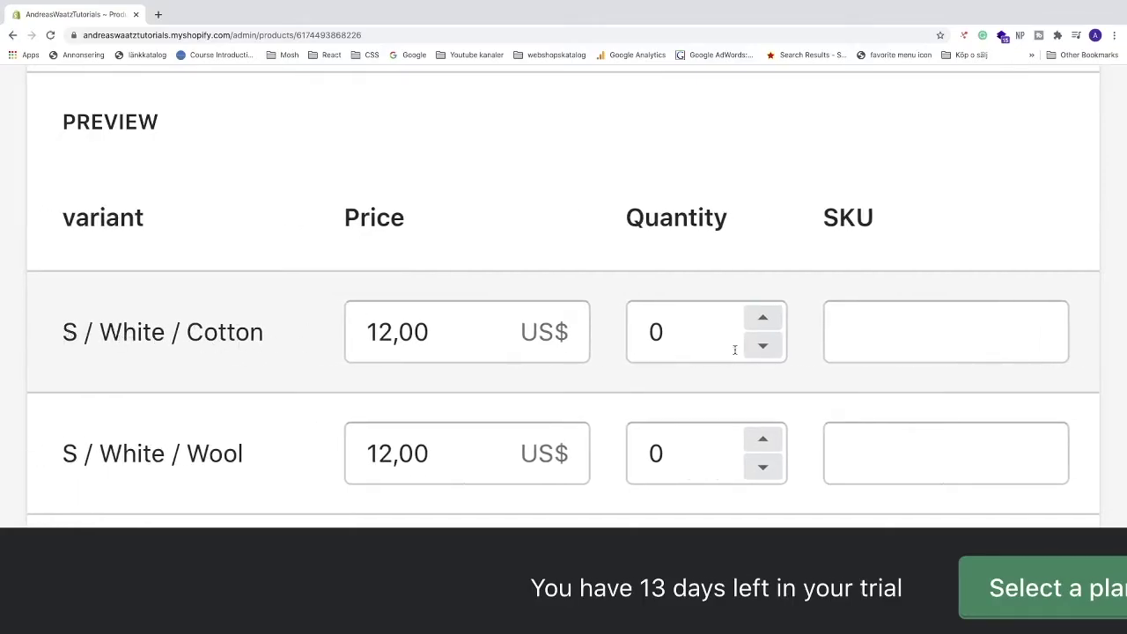
left_click(879, 331)
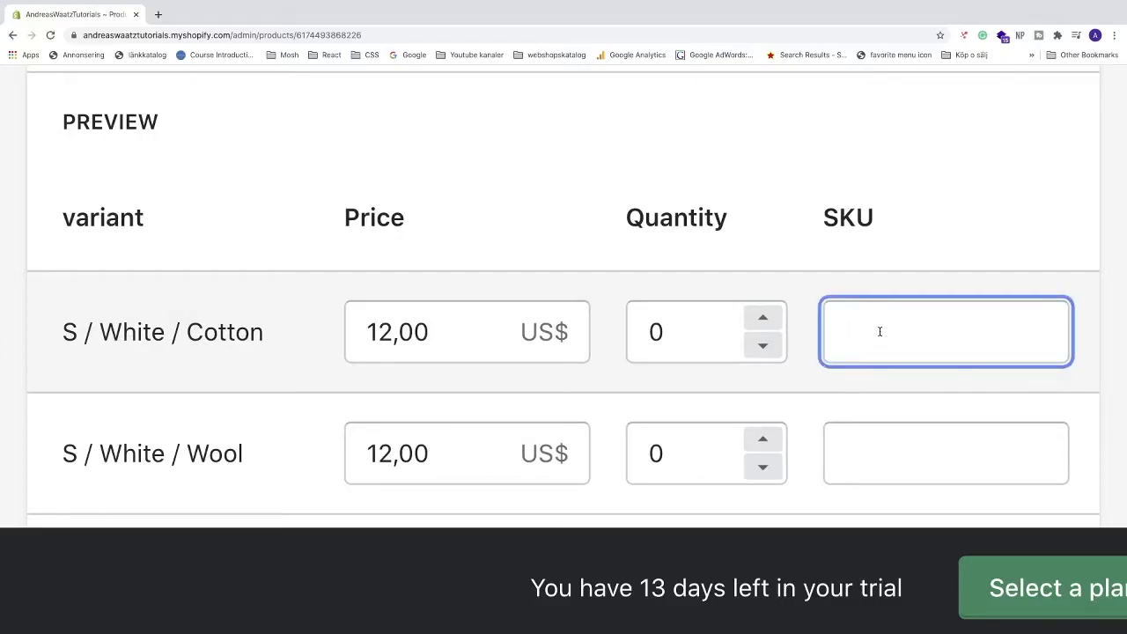
type("swcthirt001")
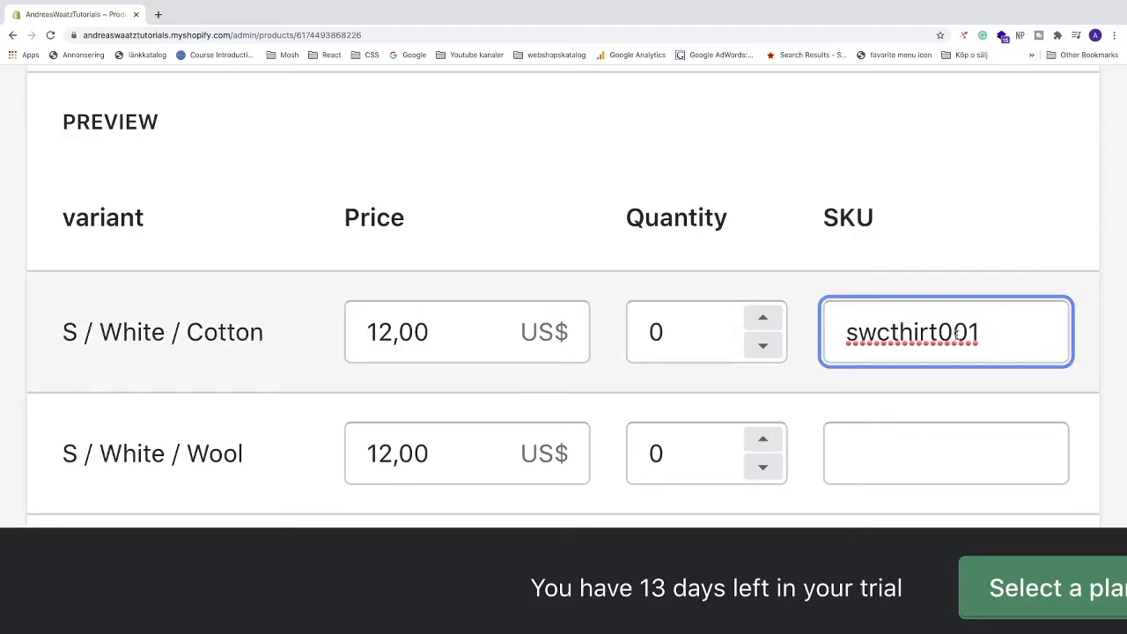
left_click_drag(993, 332, 840, 337)
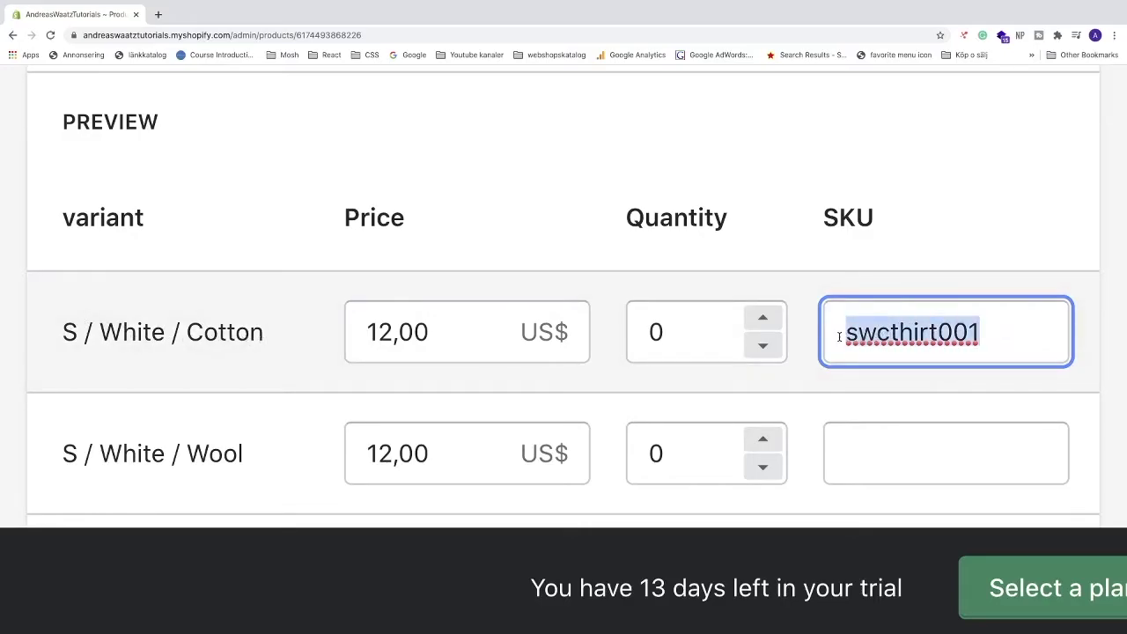
key("BackSpace")
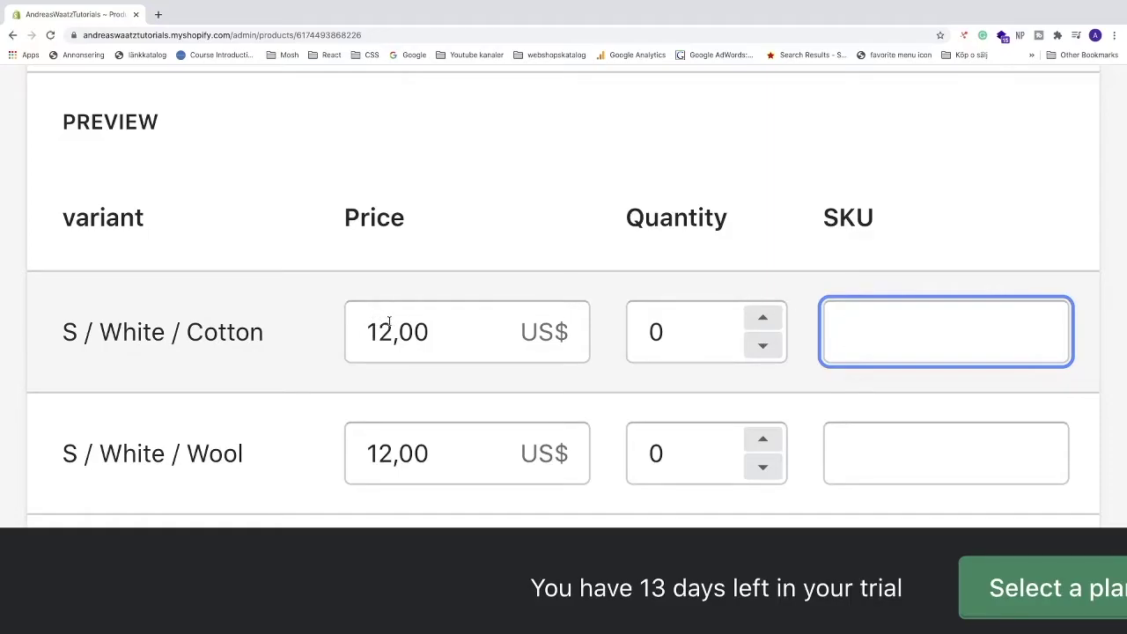
Set the price of the S / White / Wool variant to 15,00 US$.
scroll(353, 327, "down", 1)
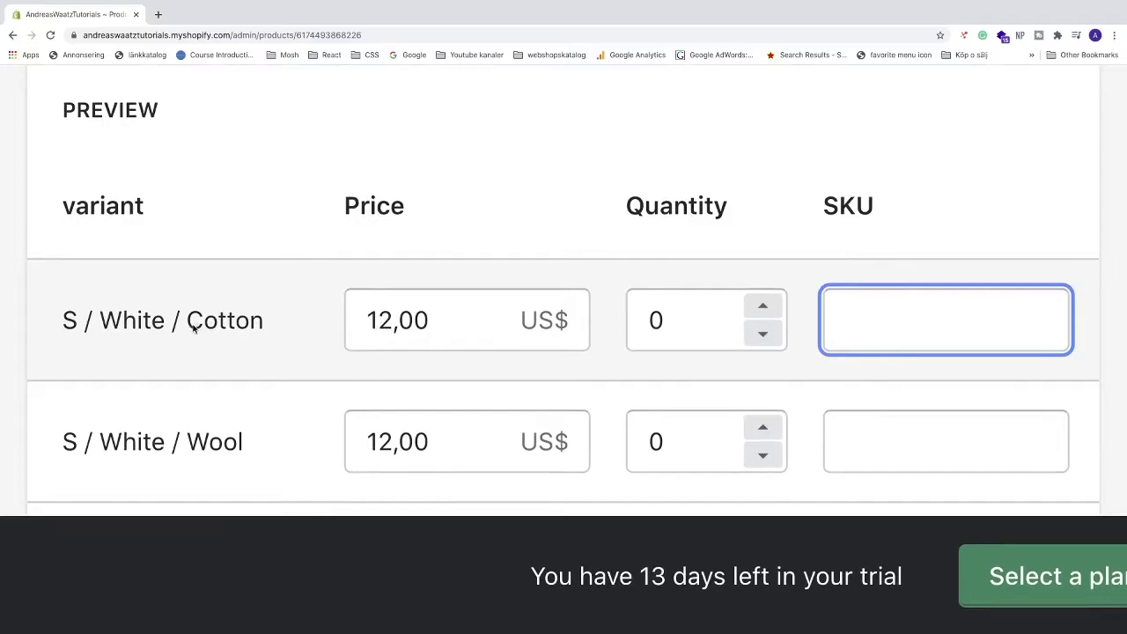
scroll(199, 330, "down", 1)
scroll(223, 333, "up", 1)
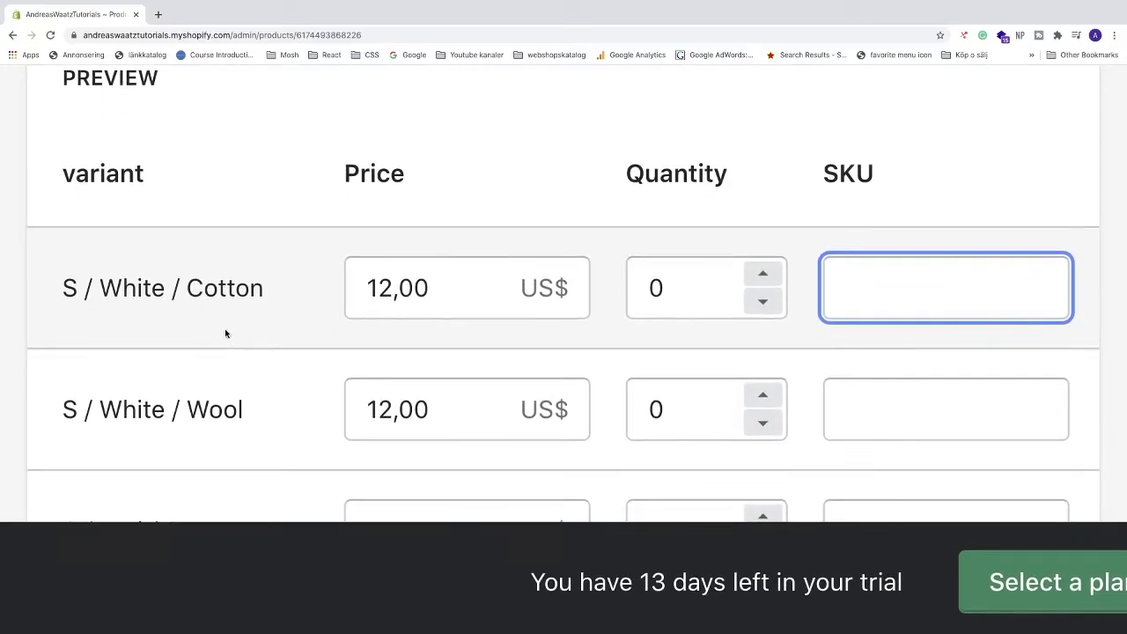
scroll(225, 331, "down", 2)
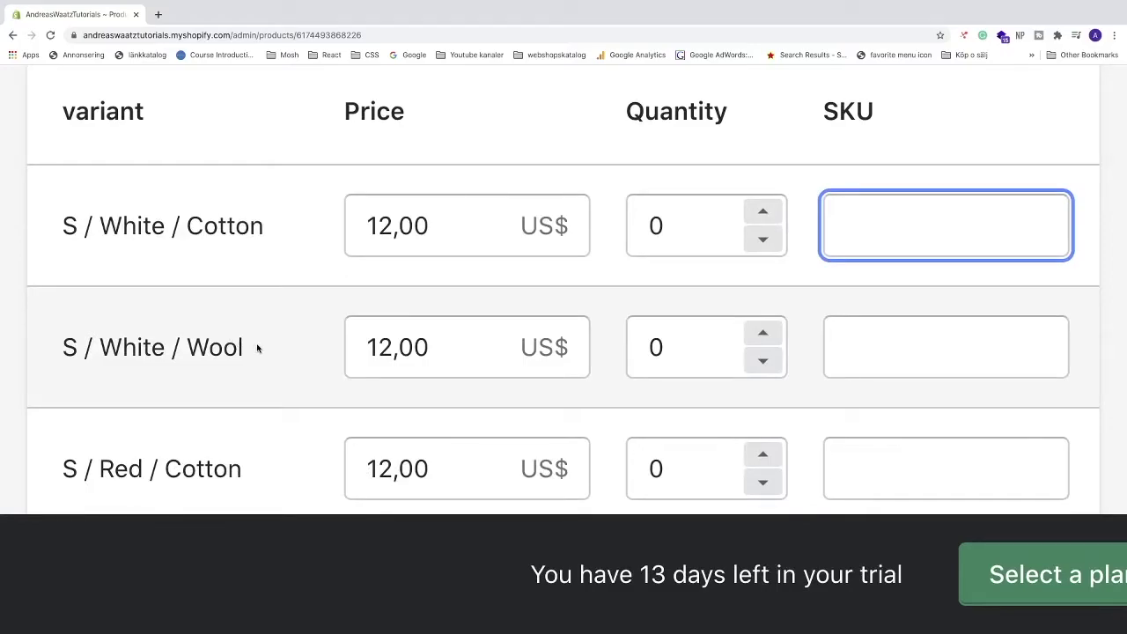
left_click(394, 349)
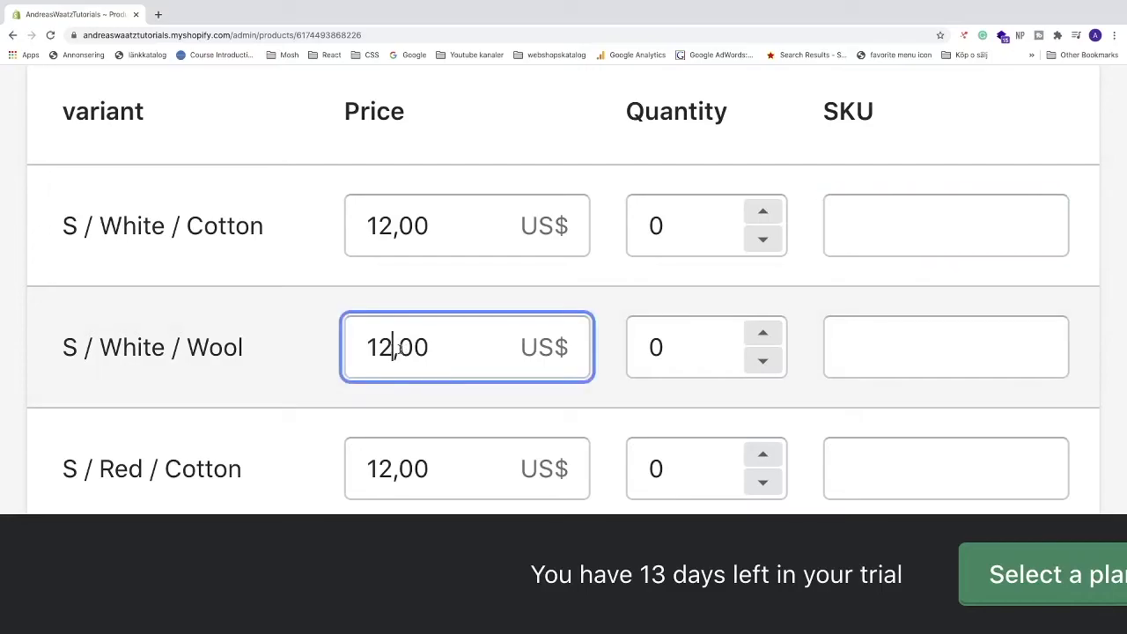
key("BackSpace")
type("5")
left_click(311, 347)
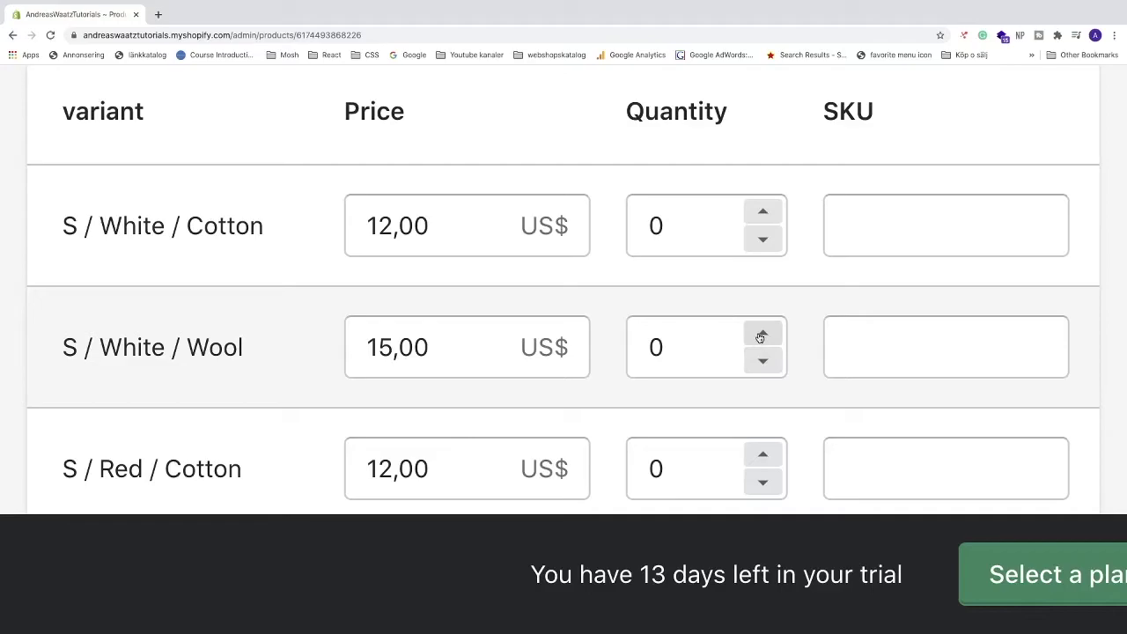
Set the quantity of the S / White / Wool variant to 20 and save the product.
left_click(652, 351)
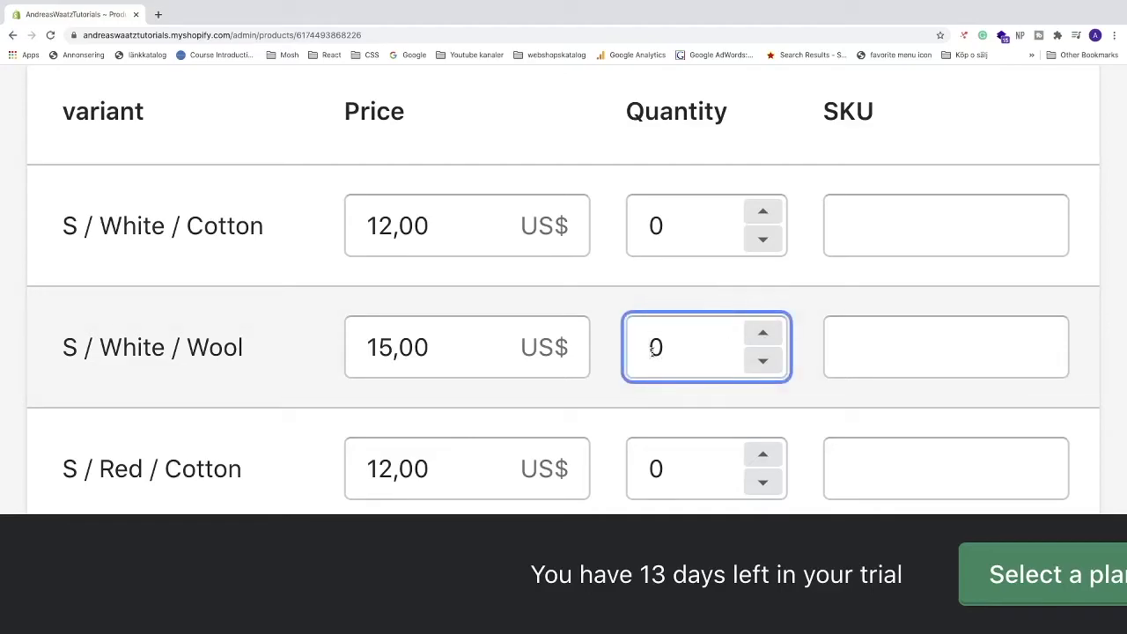
type("2")
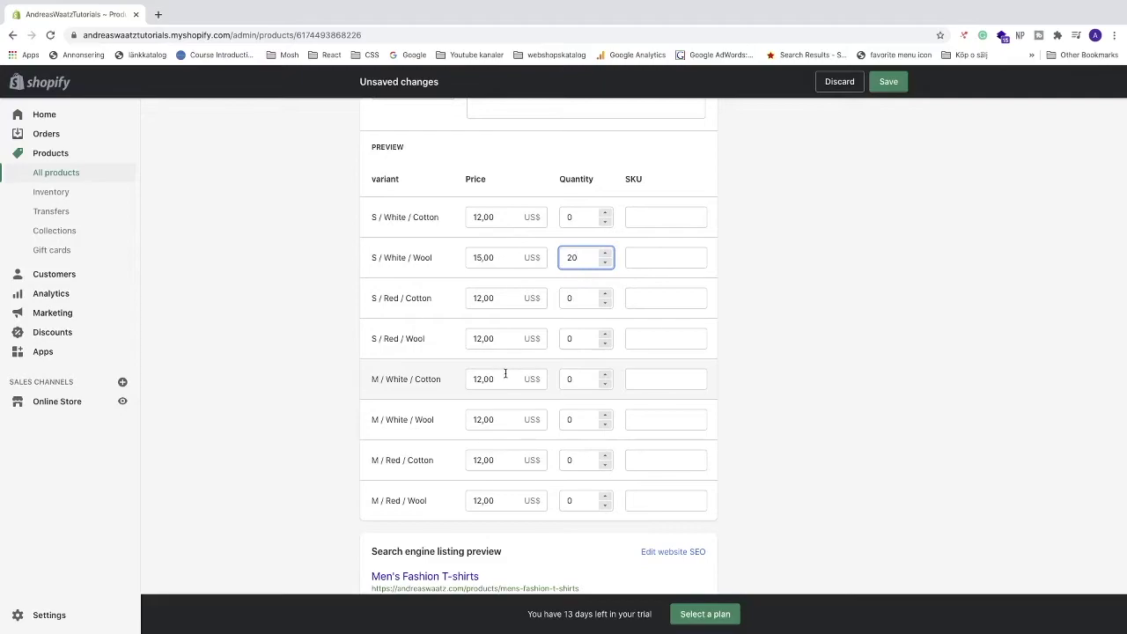
left_click(890, 82)
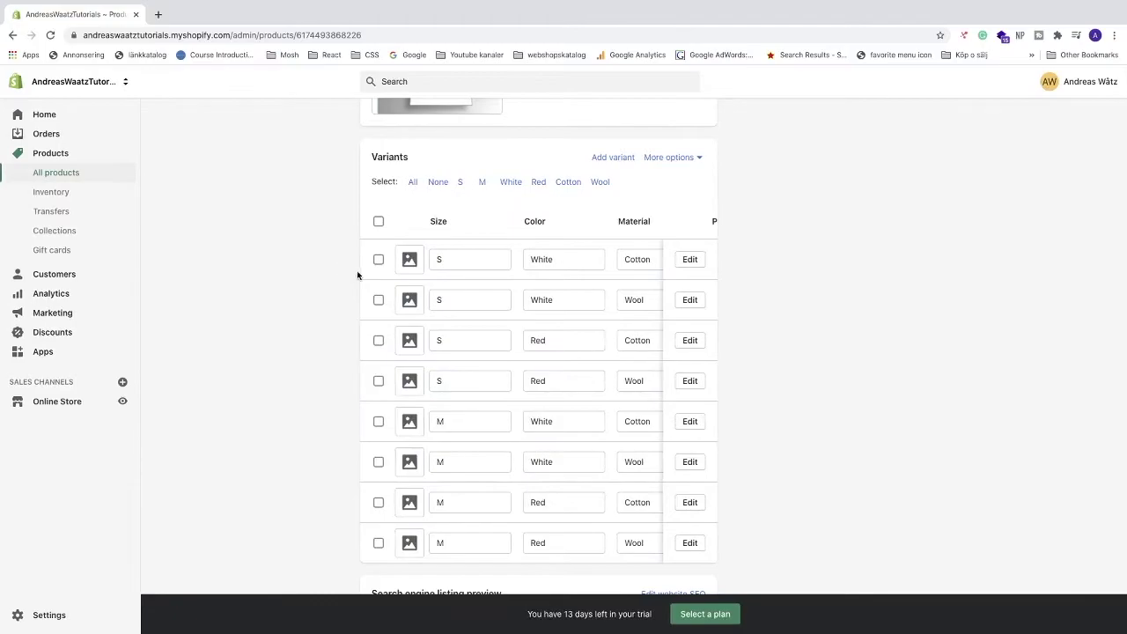
left_click(379, 223)
left_click(380, 222)
left_click(379, 341)
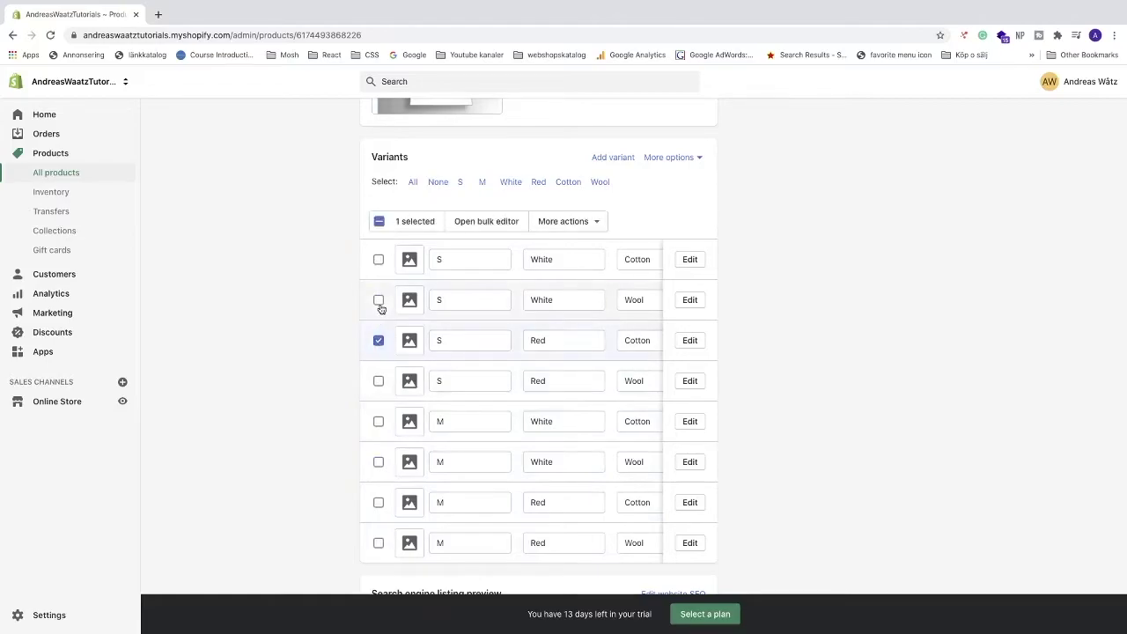
left_click(379, 301)
left_click(379, 300)
left_click(379, 341)
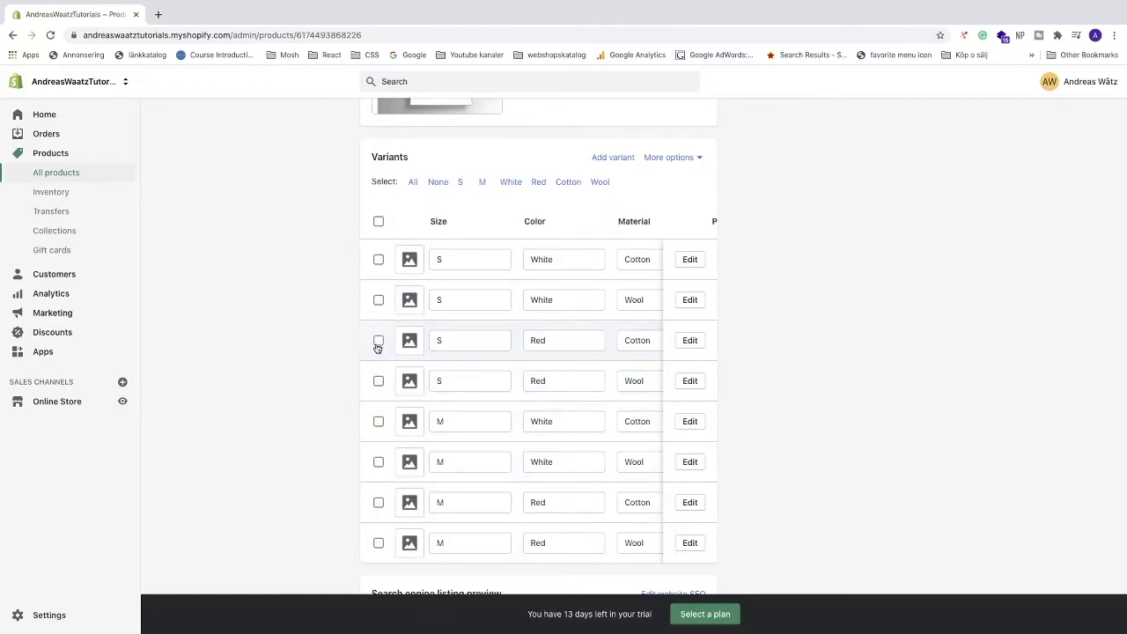
Select all Wool variants of the product at once and check which rows are marked.
scroll(502, 183, "up", 7)
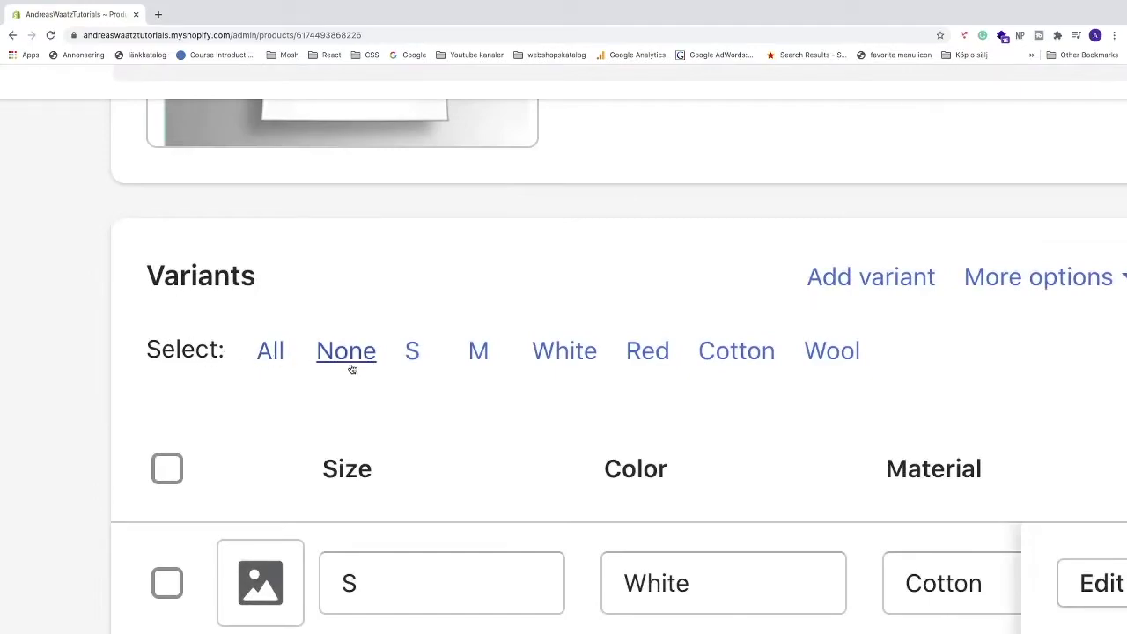
scroll(474, 388, "down", 1)
scroll(474, 390, "down", 2)
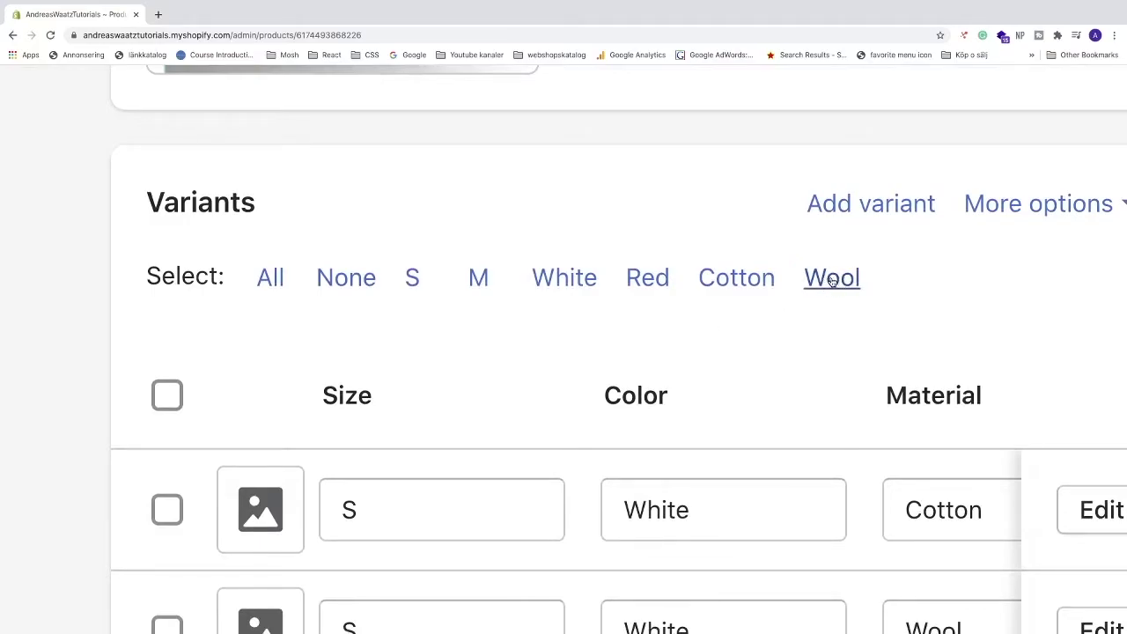
left_click(840, 280)
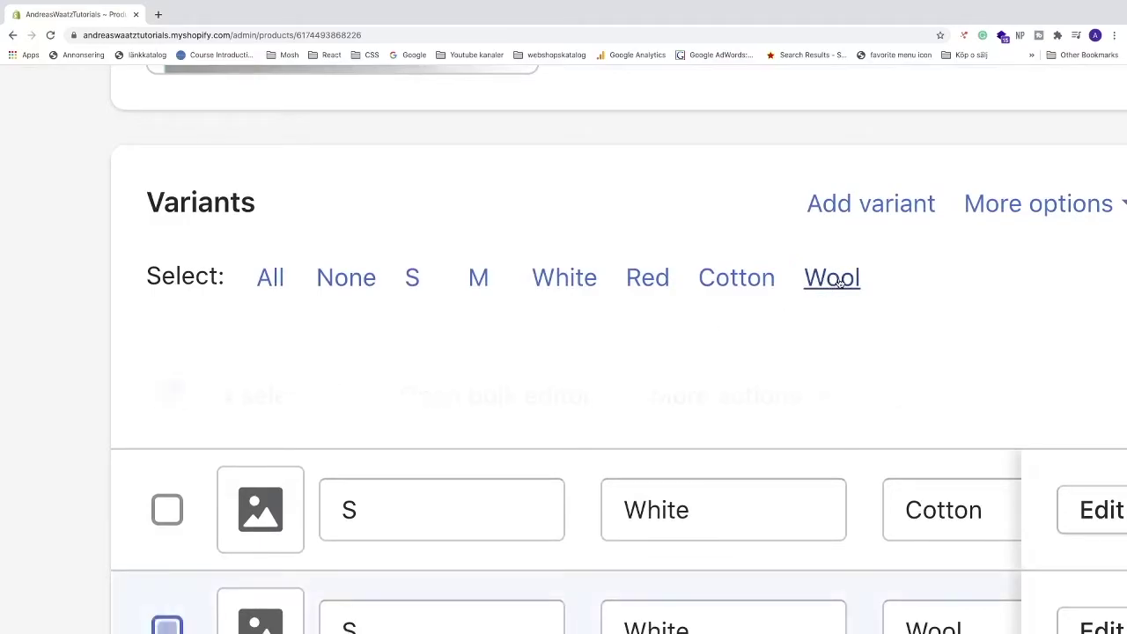
scroll(76, 420, "down", 3)
scroll(76, 421, "down", 3)
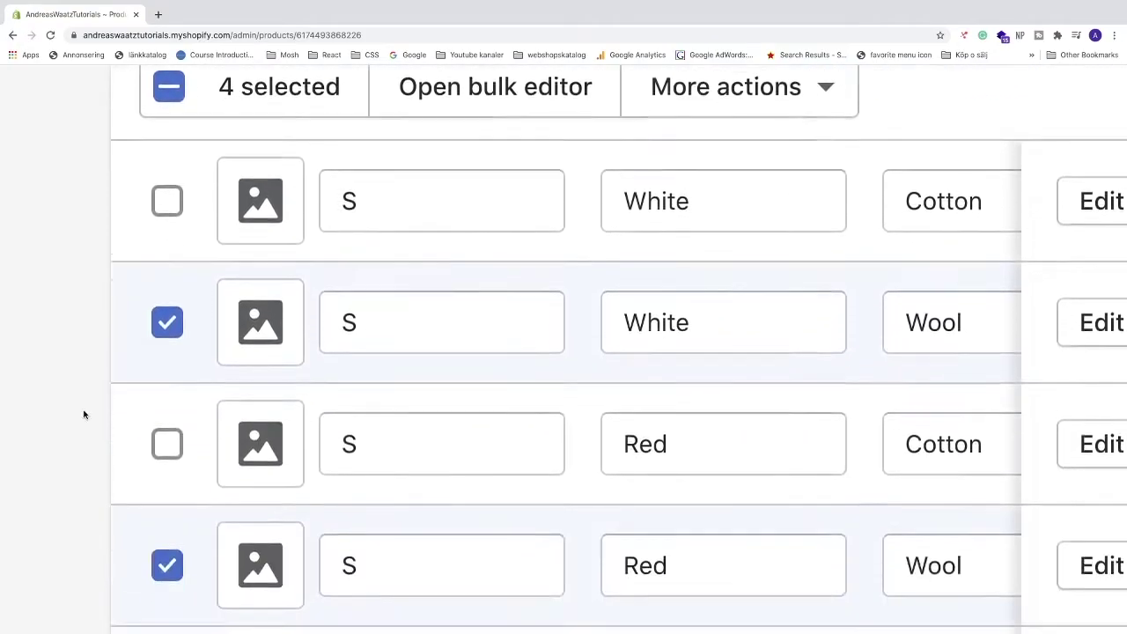
scroll(76, 397, "down", 2)
scroll(76, 402, "down", 3)
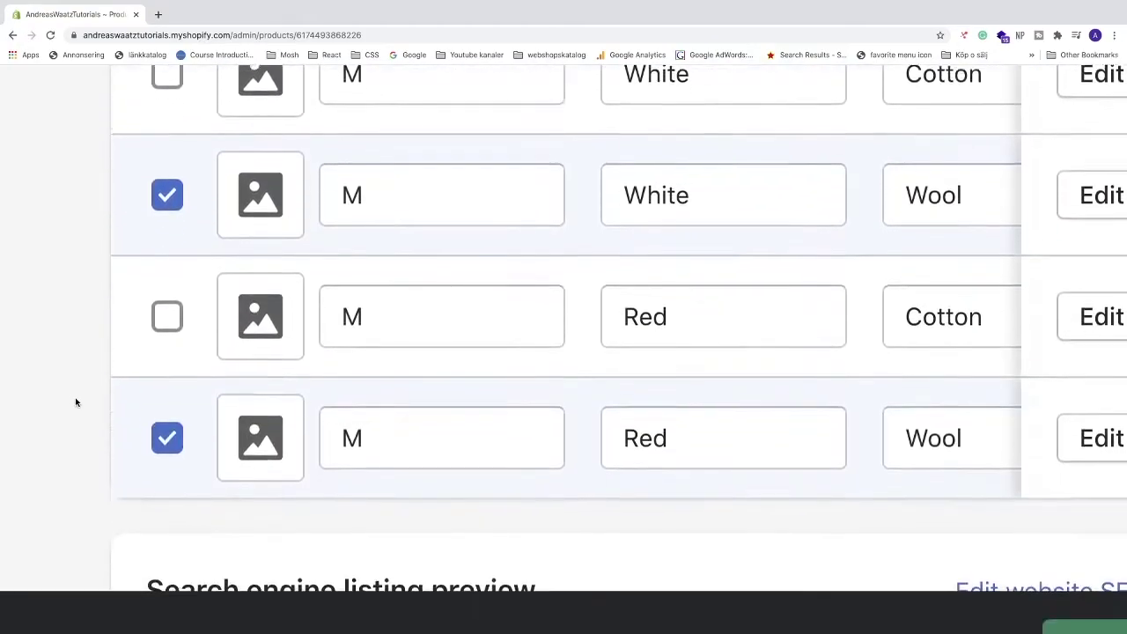
Apply a price of 15,00 US$ to all the selected Wool variants in bulk.
scroll(76, 402, "up", 10)
scroll(76, 400, "down", 1)
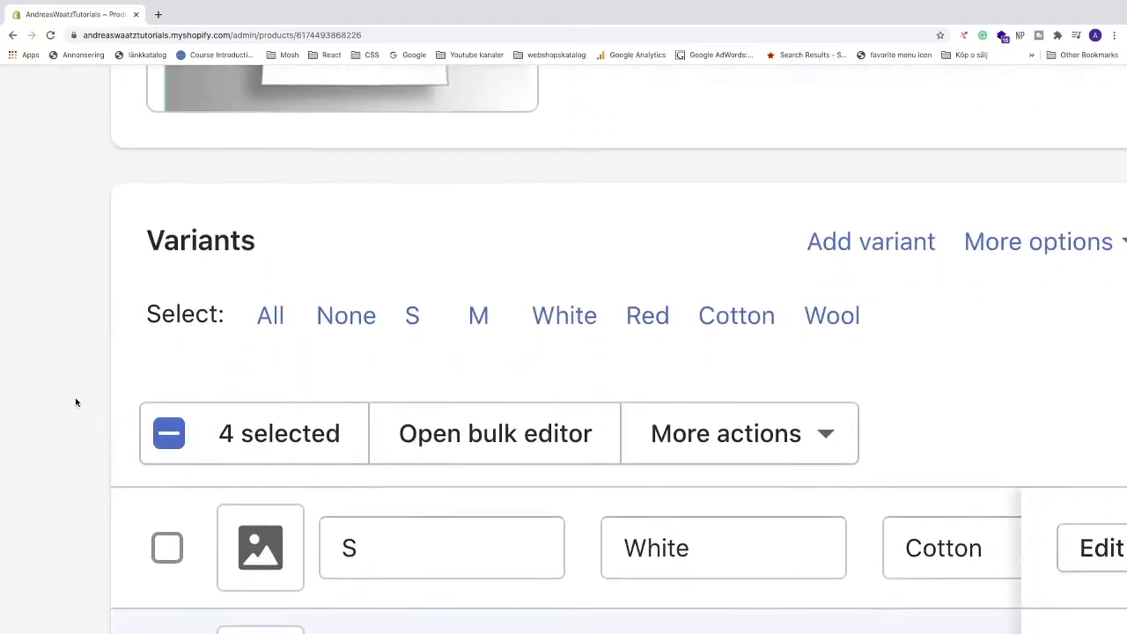
scroll(817, 425, "down", 5)
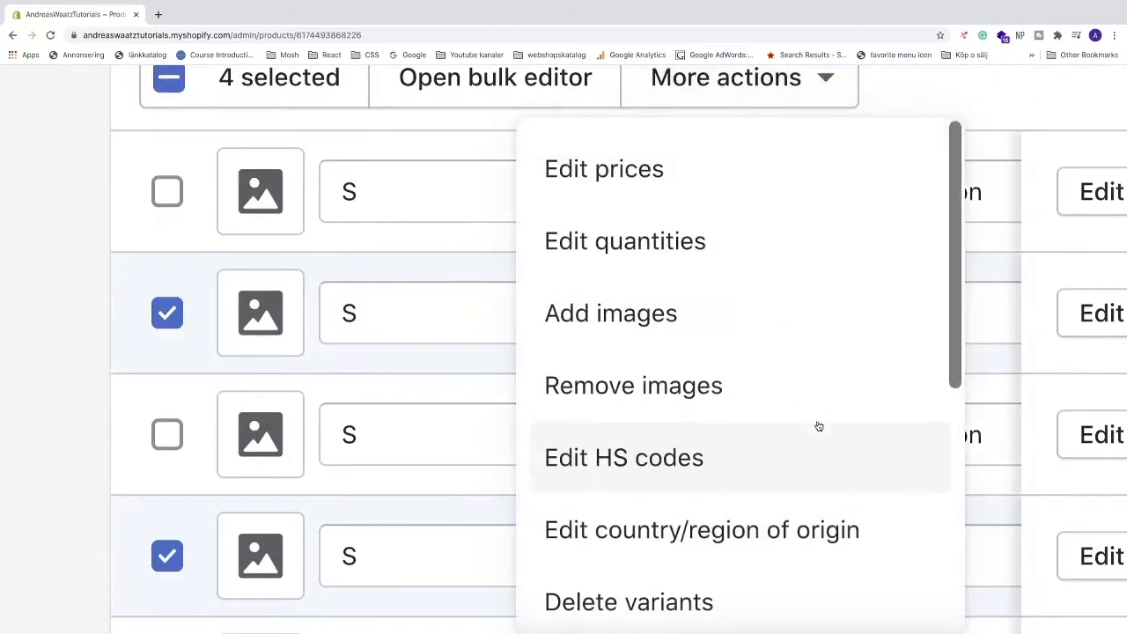
left_click(599, 182)
left_click(83, 203)
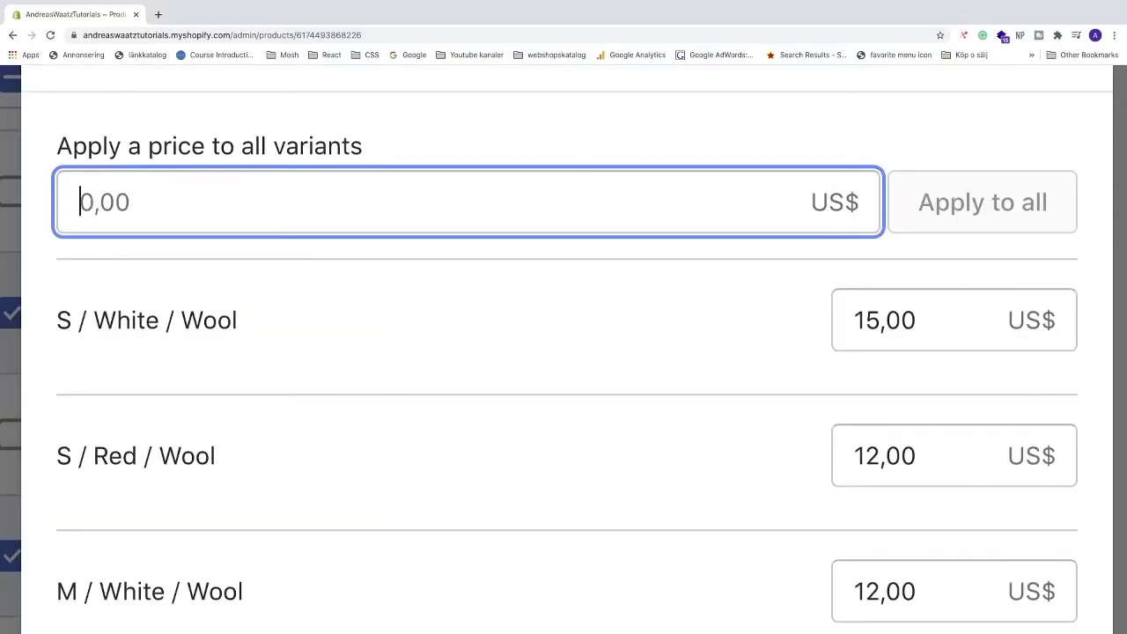
type("15")
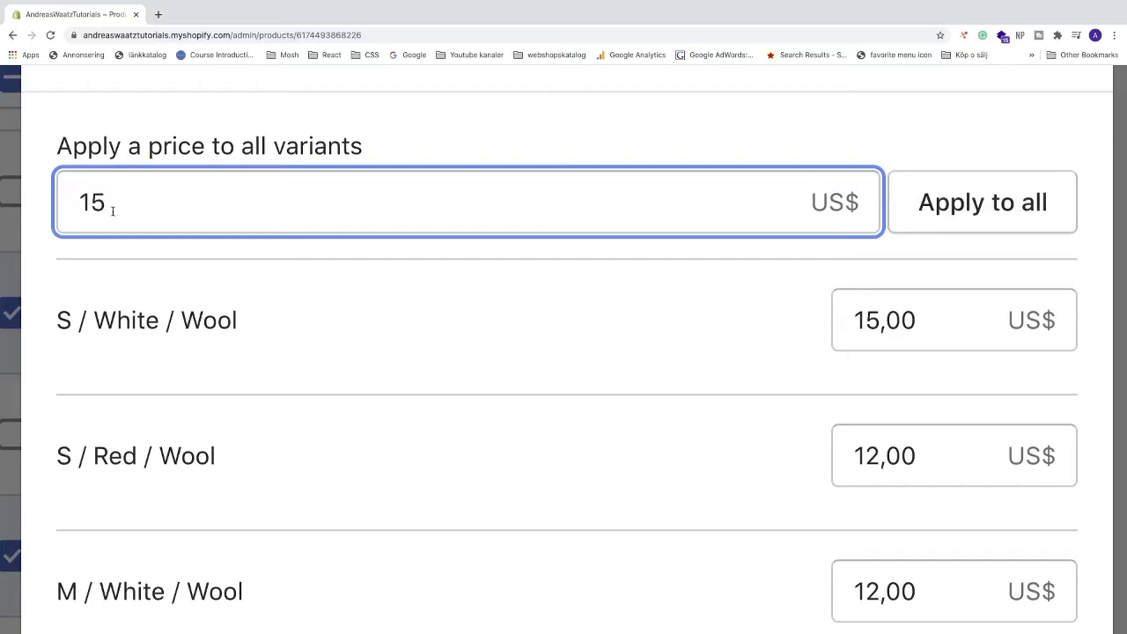
left_click(962, 210)
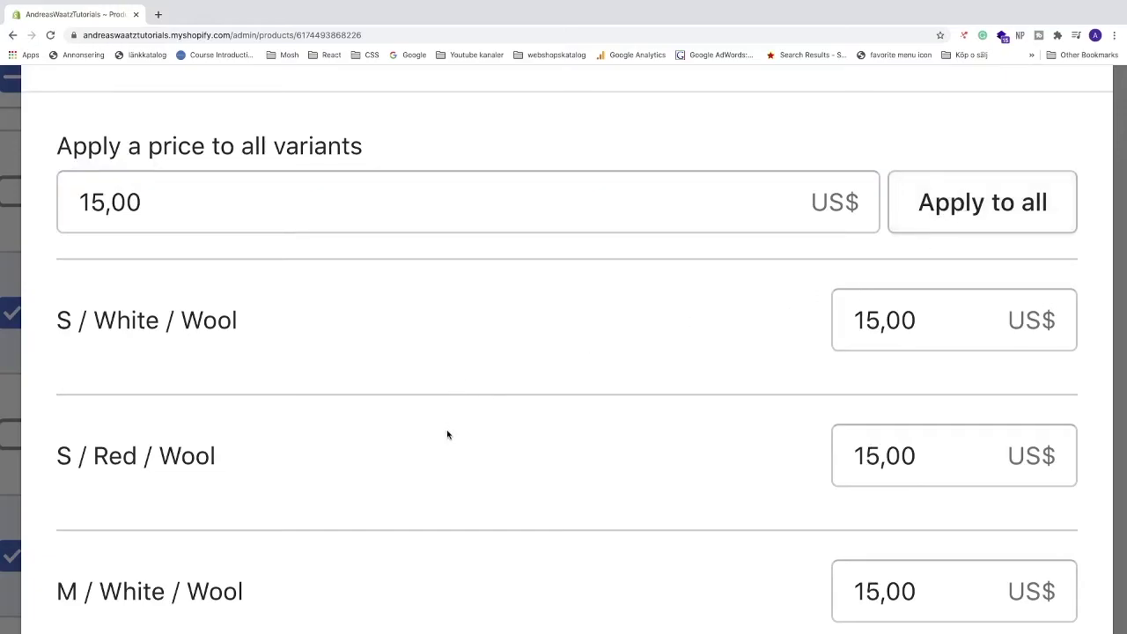
scroll(463, 434, "down", 5)
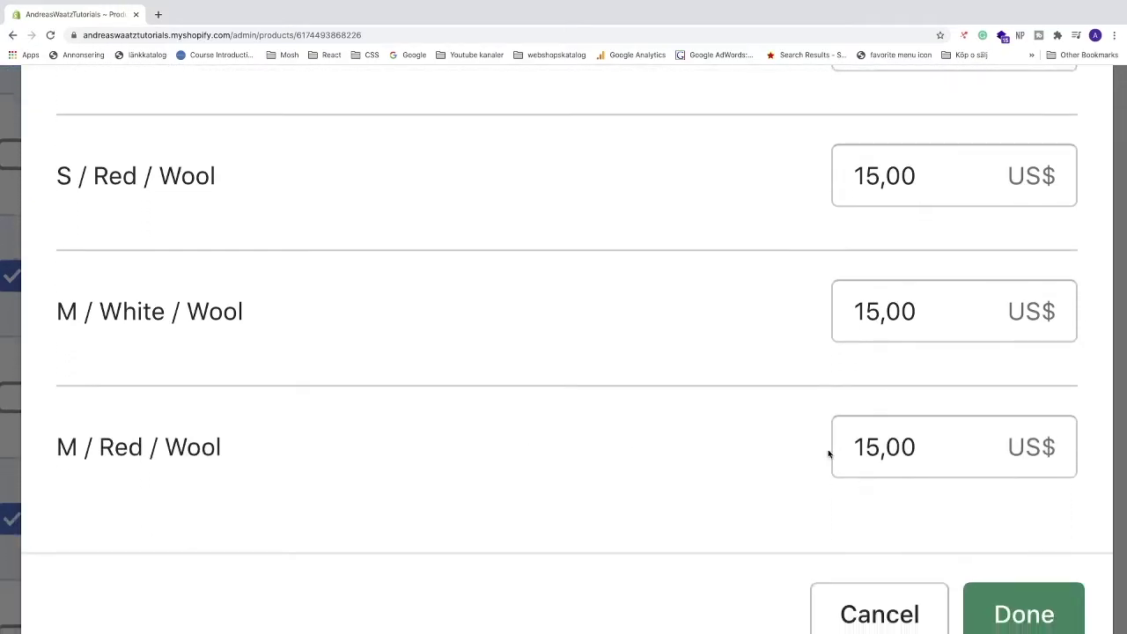
scroll(868, 449, "down", 1)
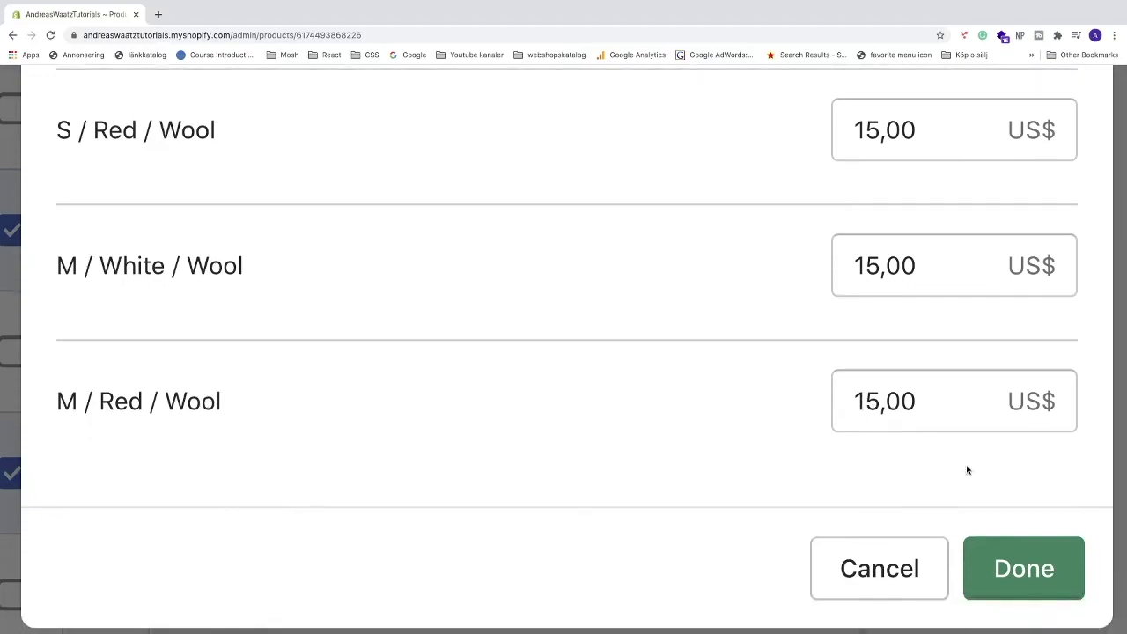
left_click(1014, 559)
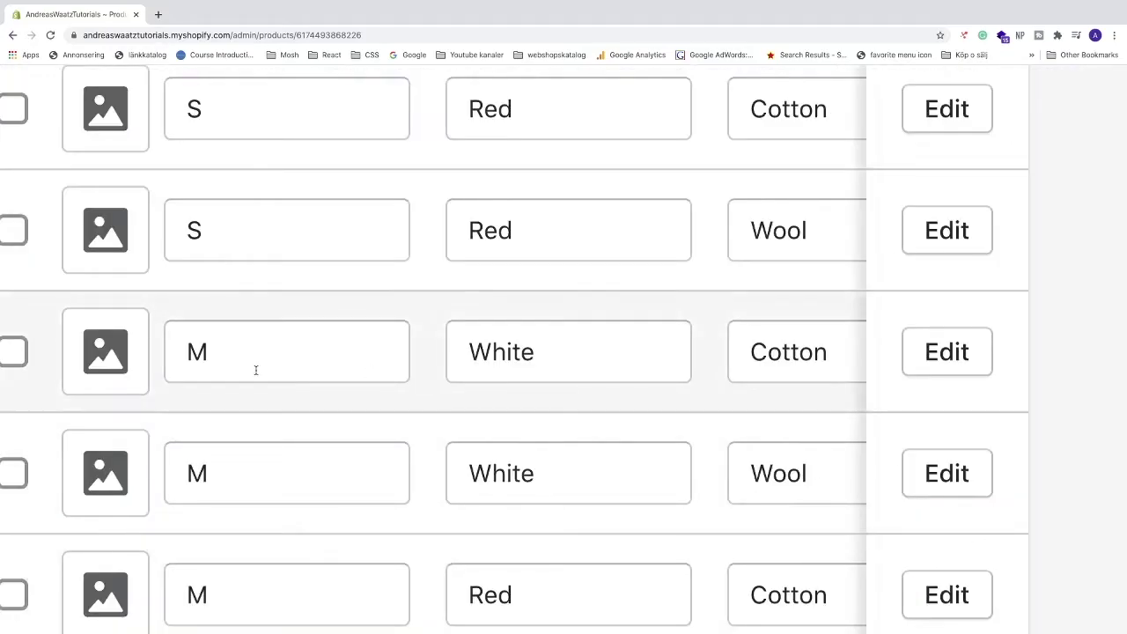
Select all Red variants and assign the red T-shirt image to them in bulk.
scroll(265, 370, "down", 5)
scroll(295, 366, "up", 1)
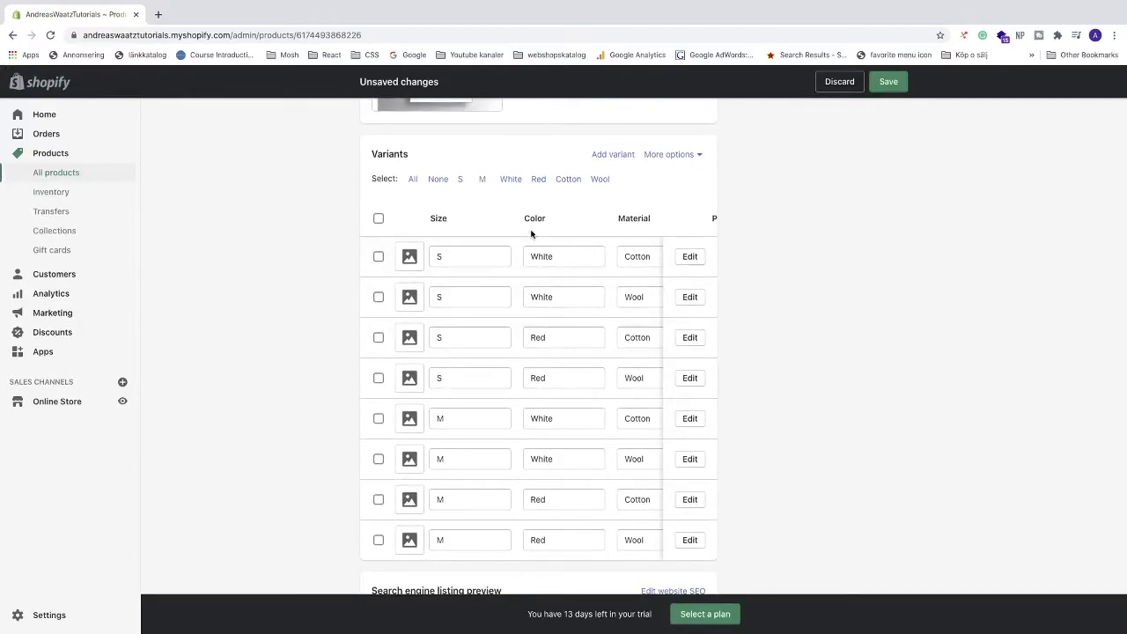
scroll(543, 196, "up", 5)
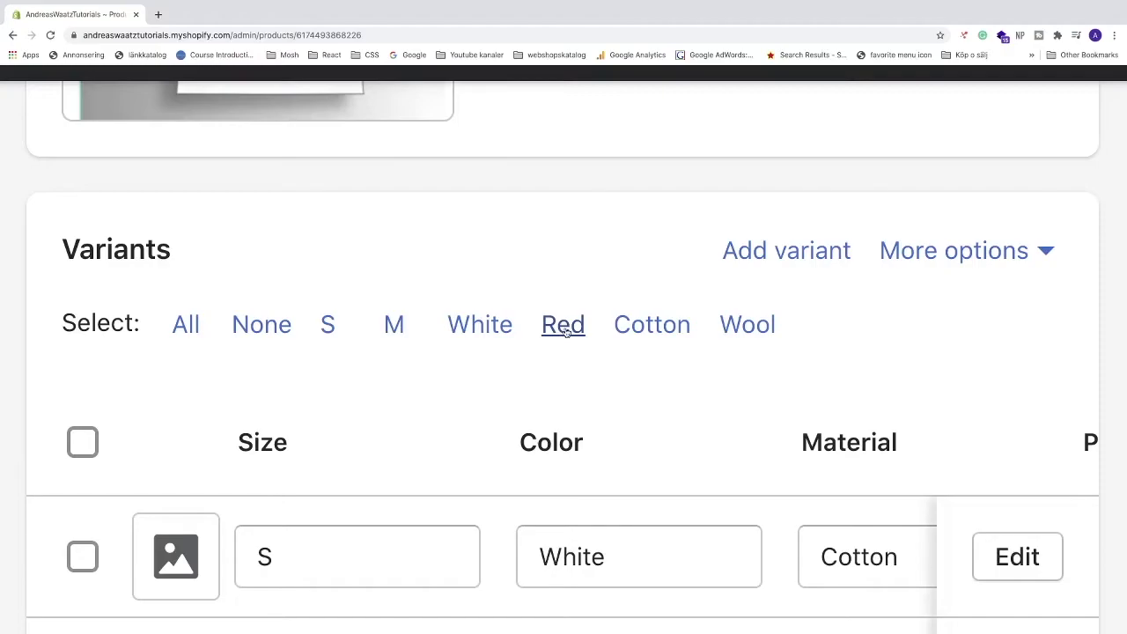
left_click(565, 329)
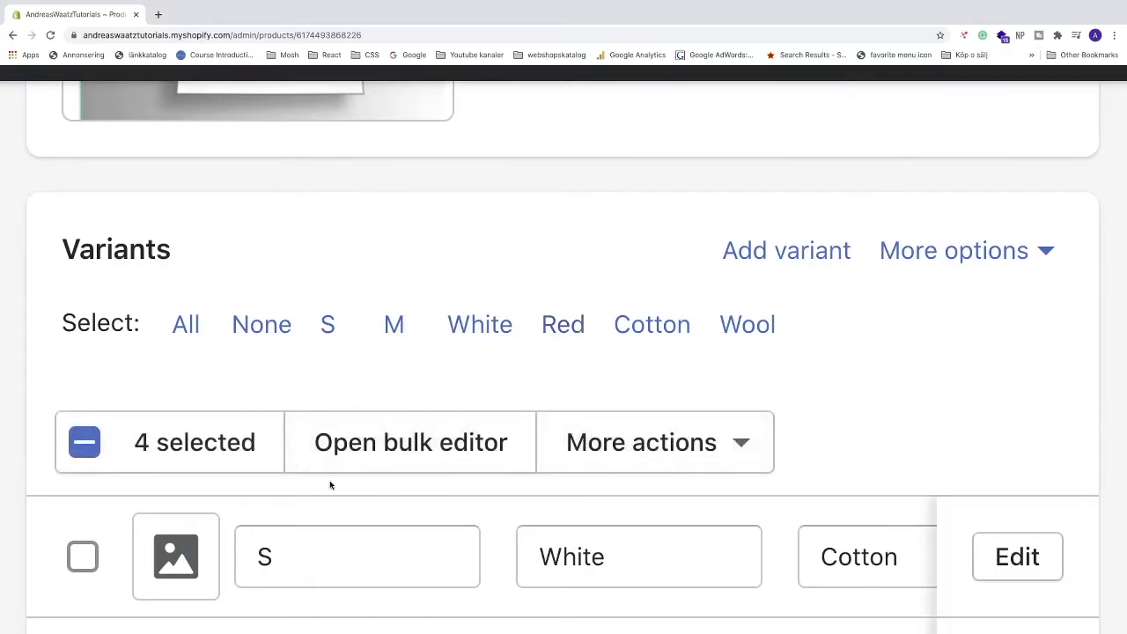
scroll(330, 484, "down", 9)
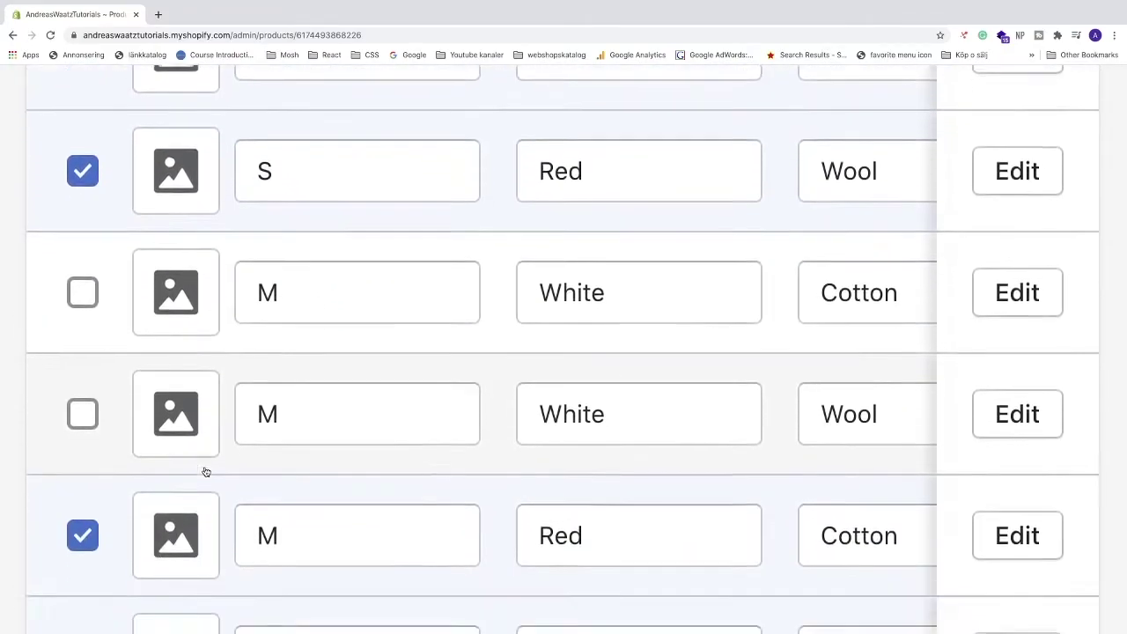
scroll(205, 472, "down", 2)
scroll(205, 473, "up", 7)
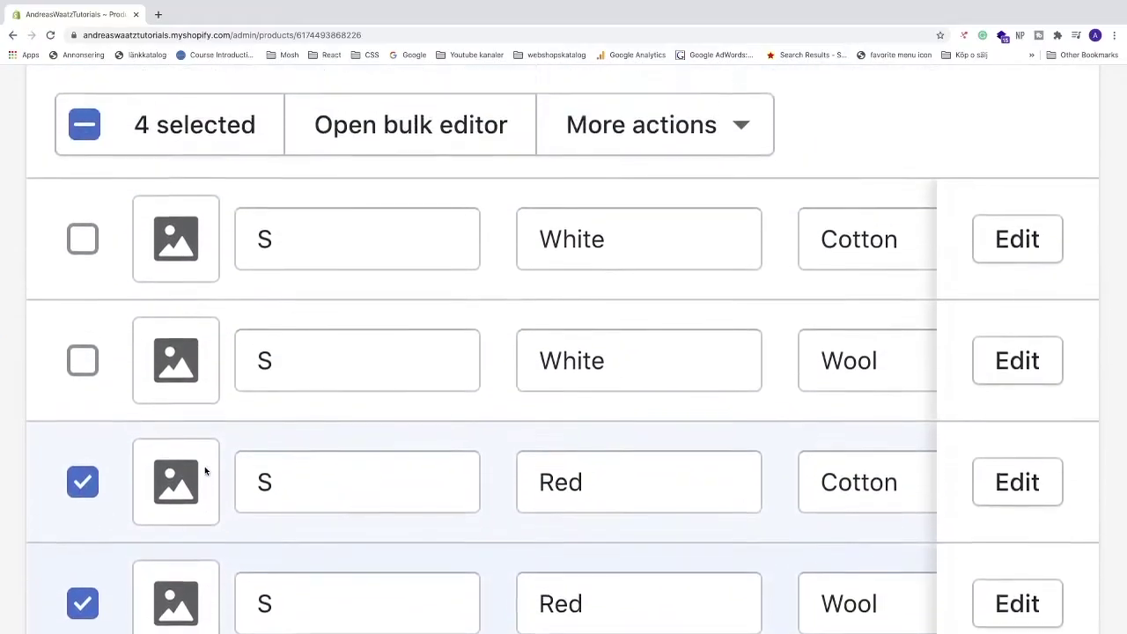
scroll(206, 472, "up", 2)
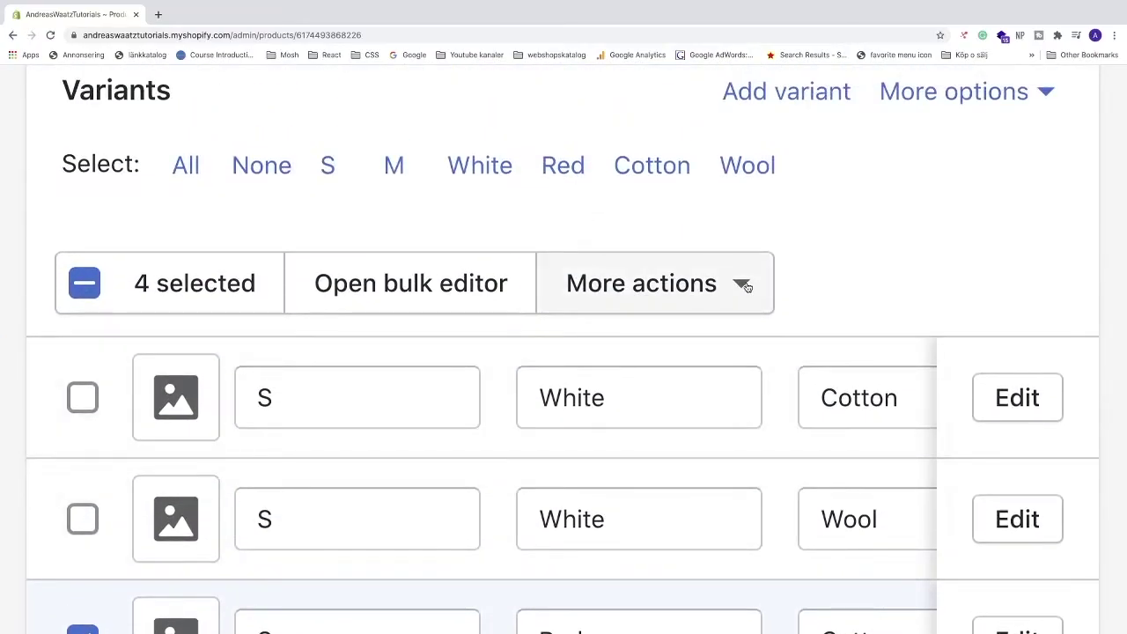
left_click(746, 287)
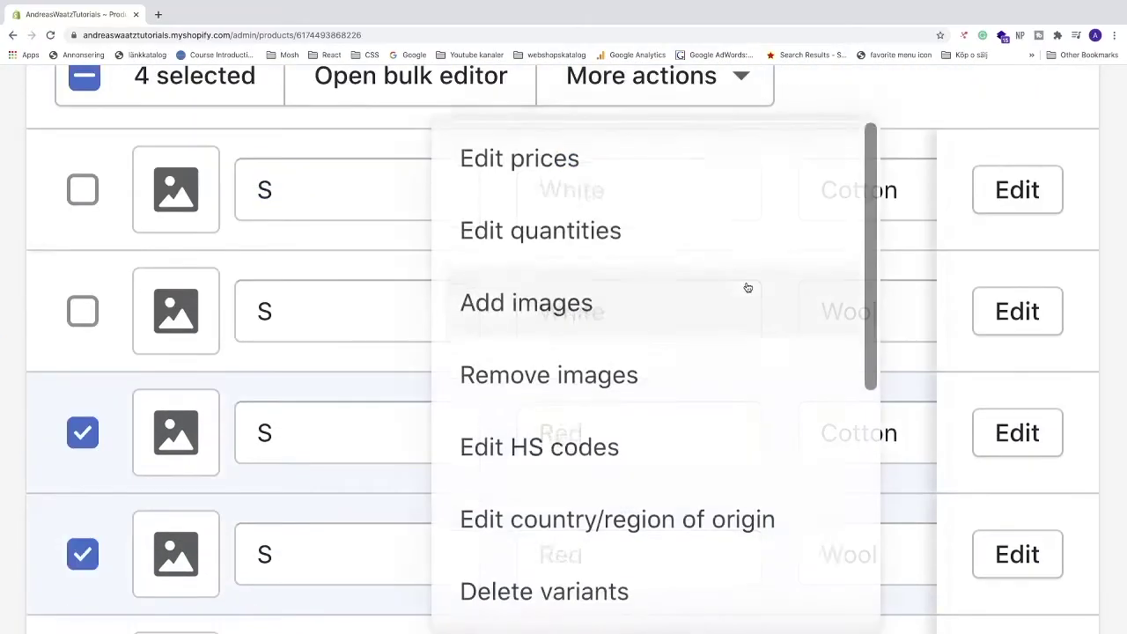
left_click(513, 316)
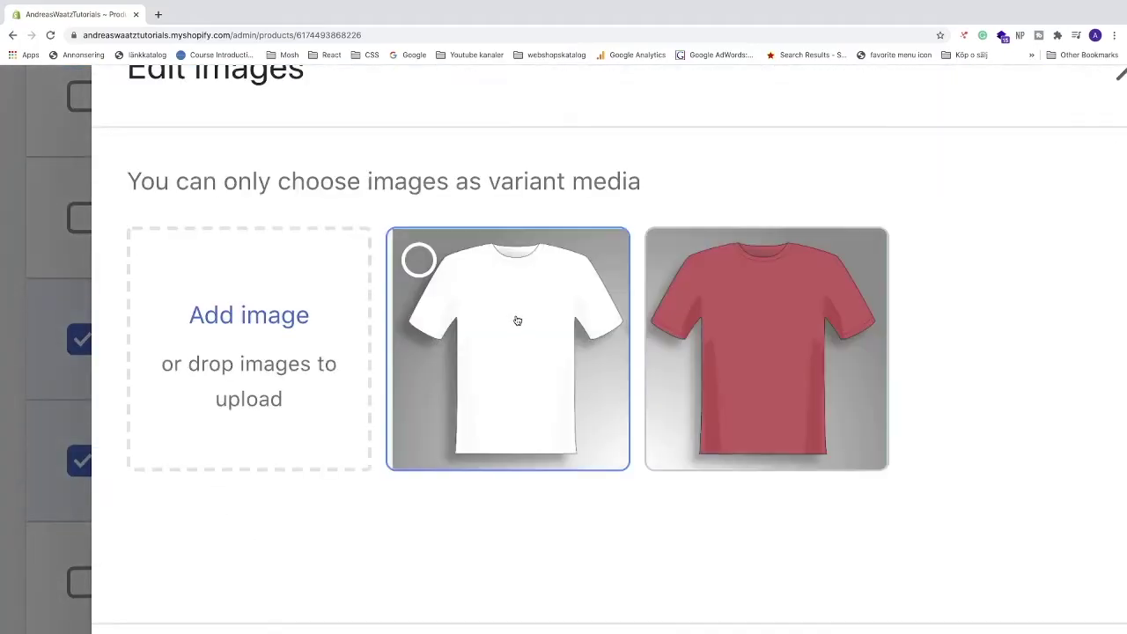
left_click(784, 361)
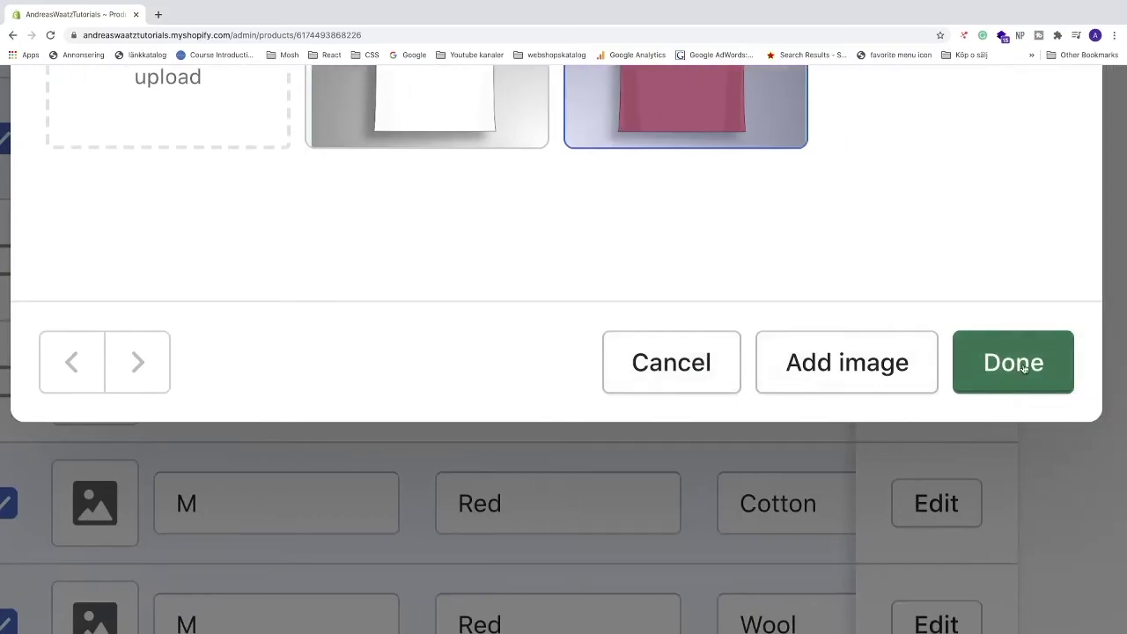
left_click(1014, 362)
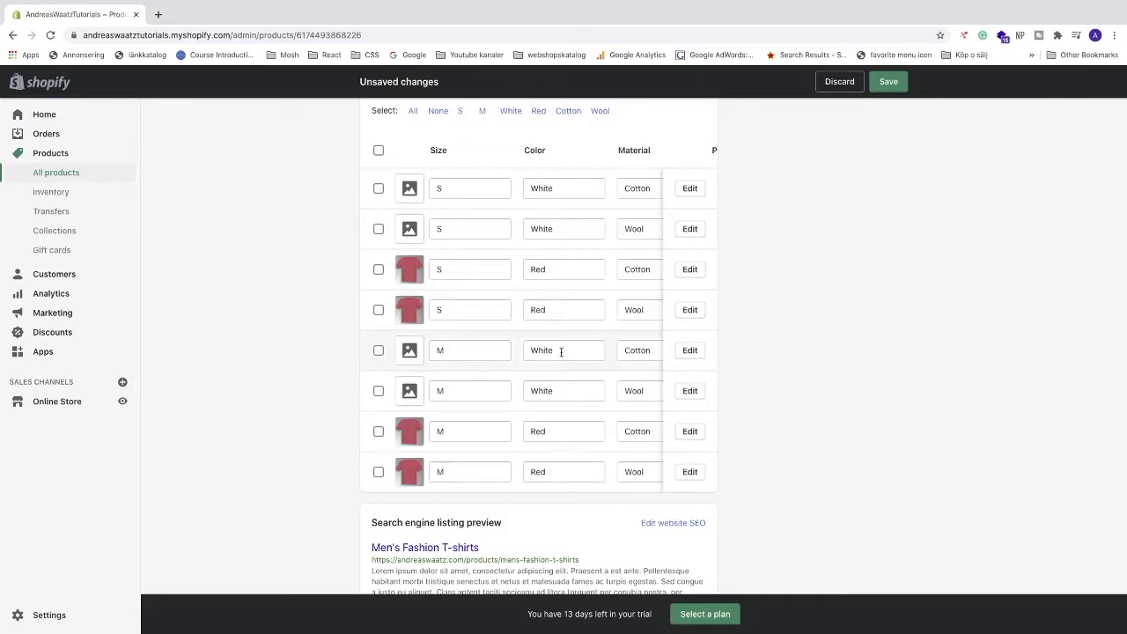
Select all White variants, assign the white T-shirt image to them in bulk, and save the product.
scroll(529, 335, "up", 4)
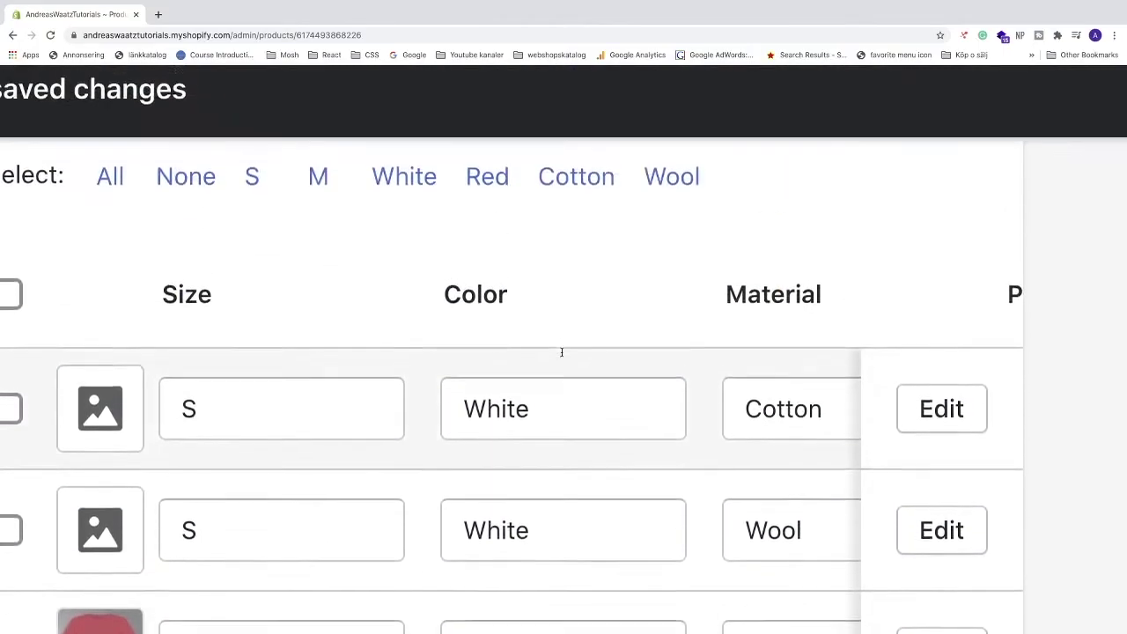
left_click(408, 209)
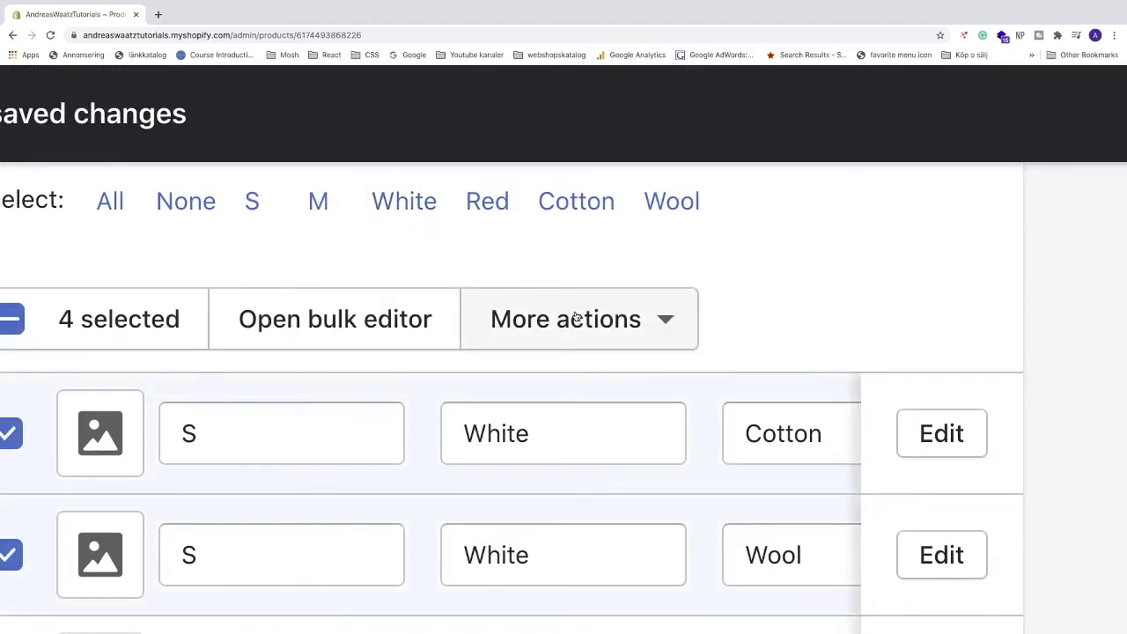
left_click(577, 317)
left_click(468, 309)
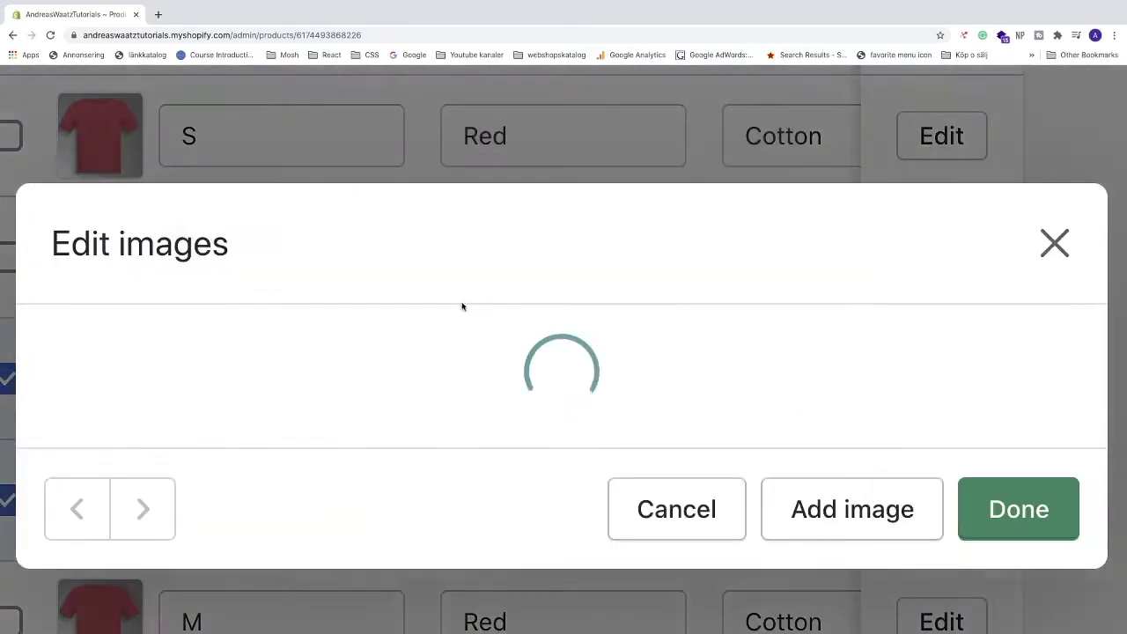
left_click(462, 353)
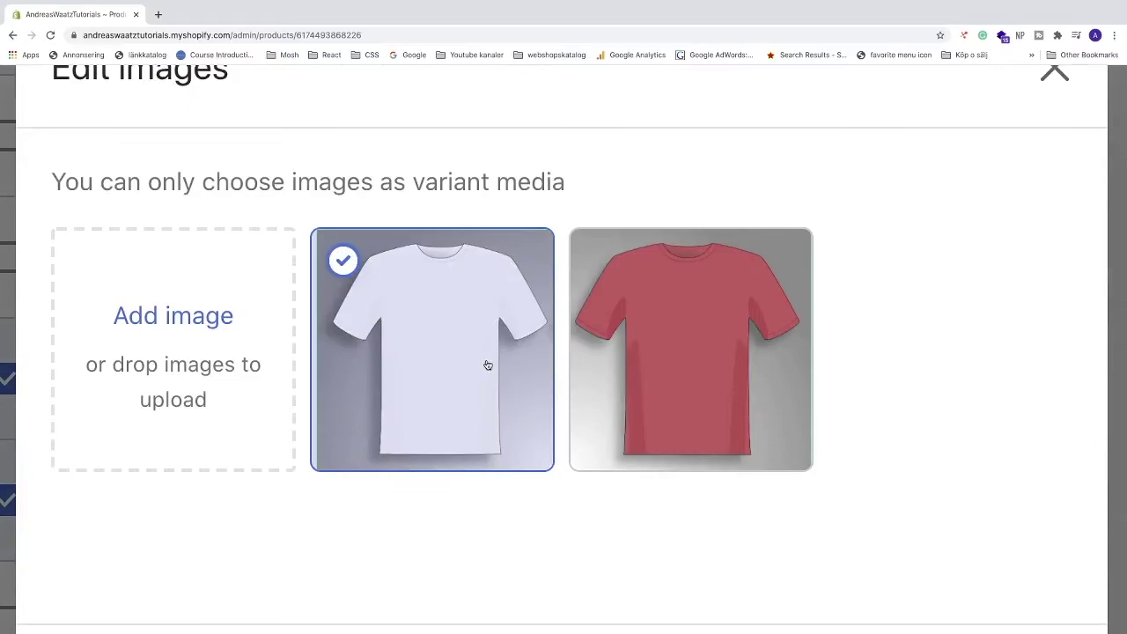
scroll(579, 395, "down", 3)
left_click(999, 532)
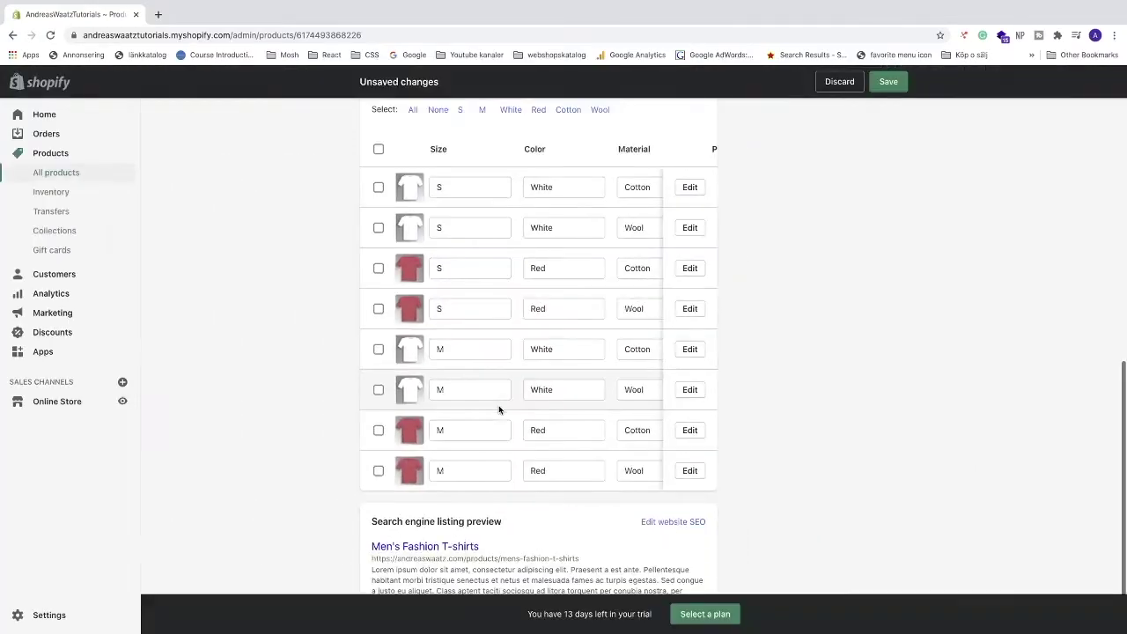
scroll(507, 399, "up", 2)
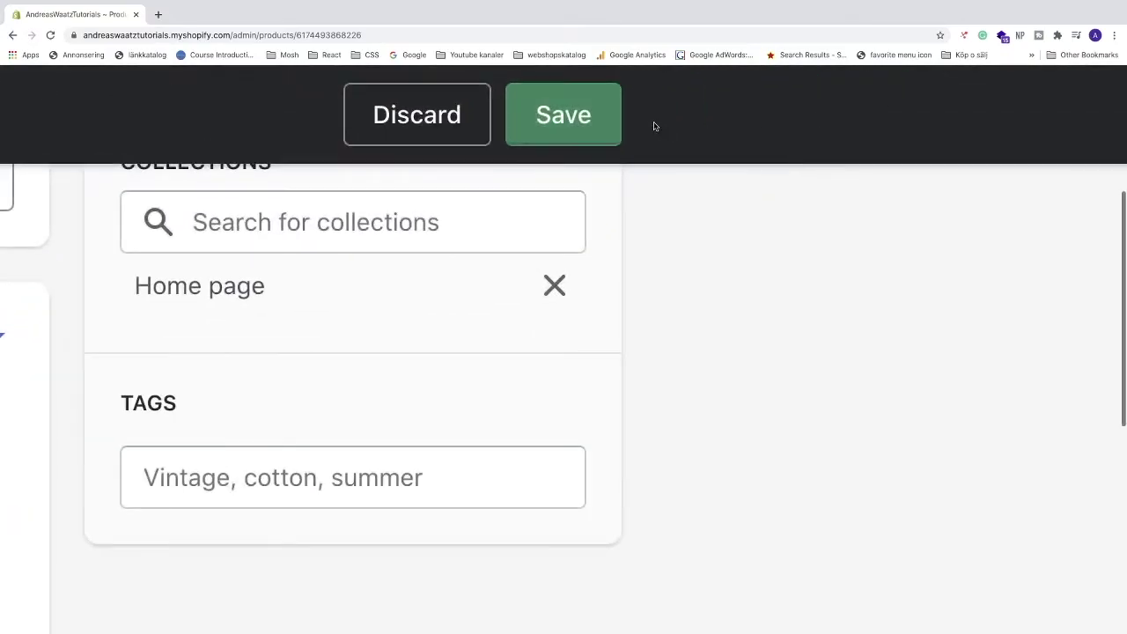
left_click(892, 83)
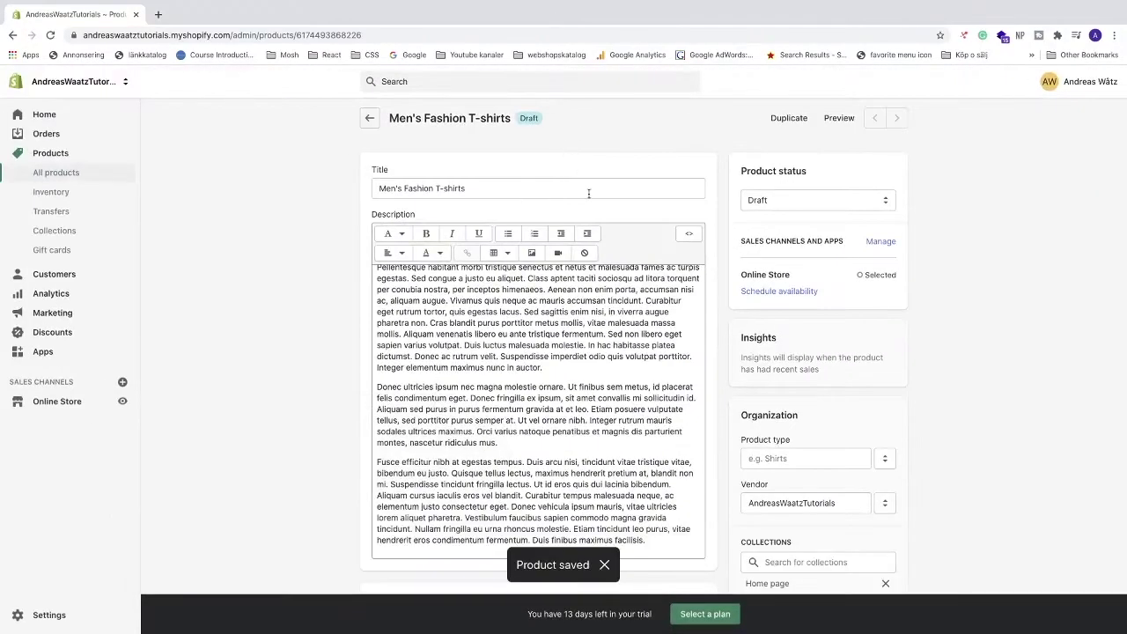
Open the form for adding a new variant to the Men's Fashion T-shirts product.
scroll(247, 362, "down", 5)
scroll(246, 361, "down", 2)
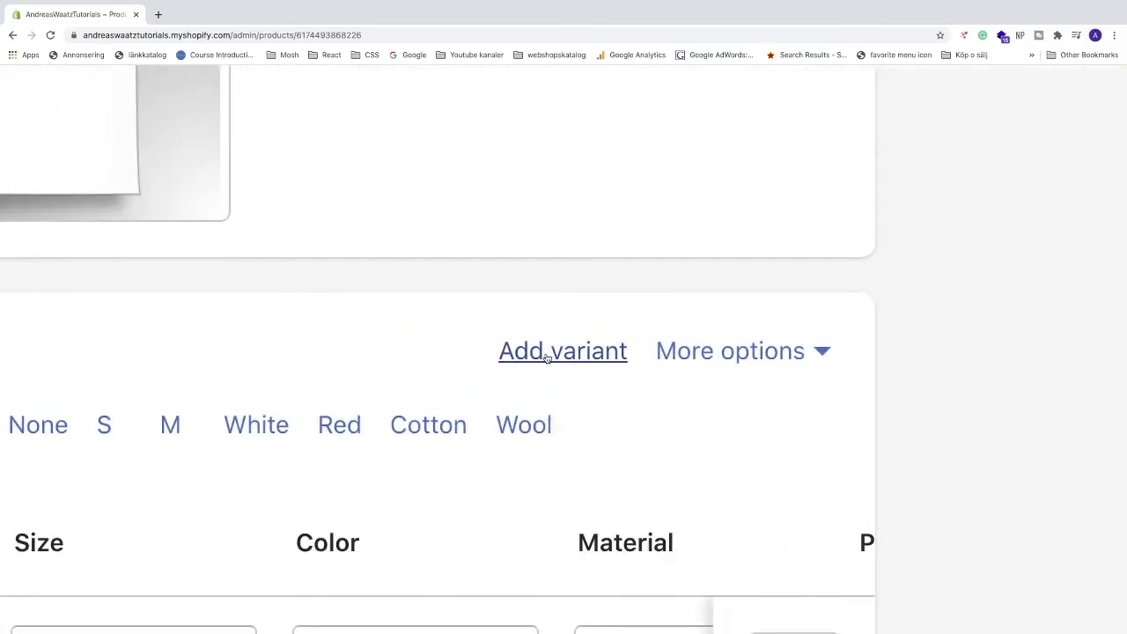
left_click(546, 357)
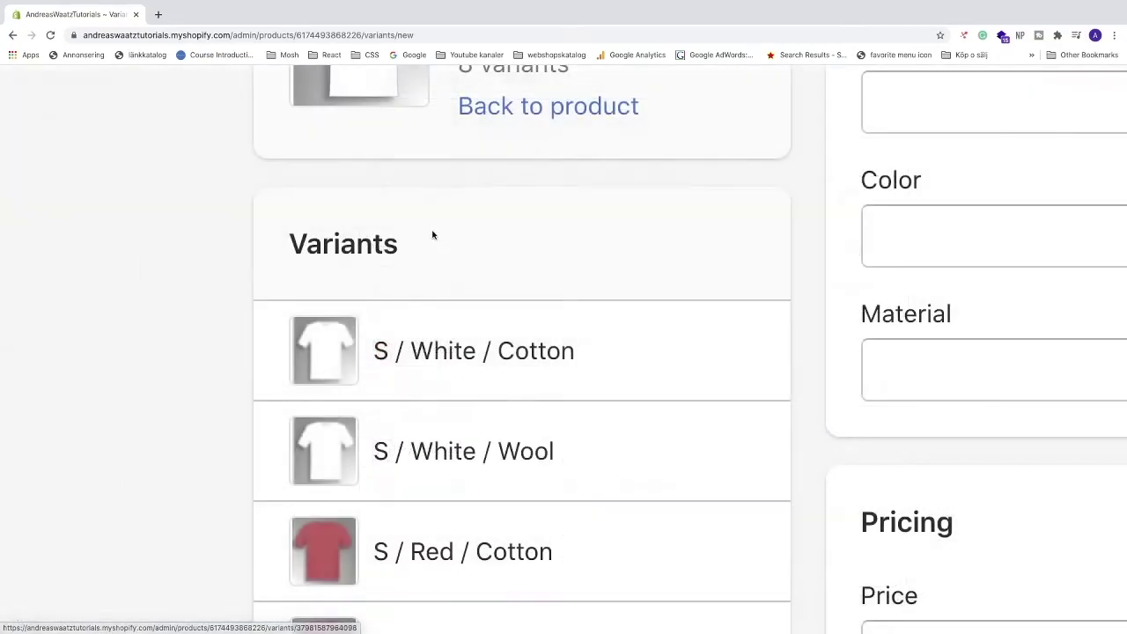
Examine the S / White / Cotton variant's options, pricing, inventory and shipping details, and return to the product.
left_click(424, 363)
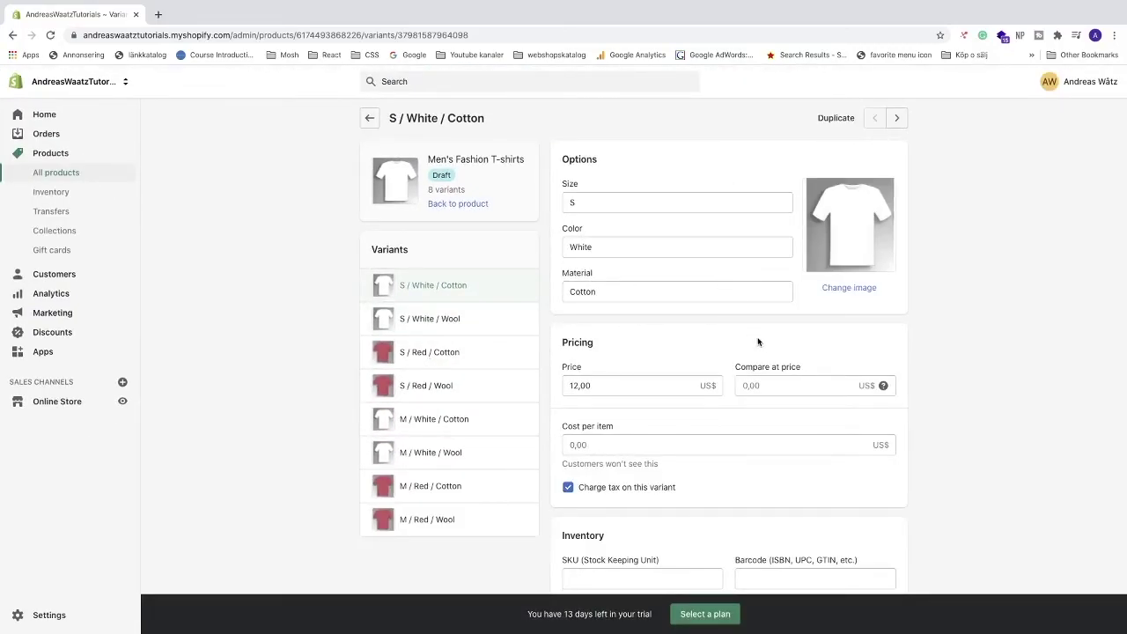
scroll(771, 361, "down", 1)
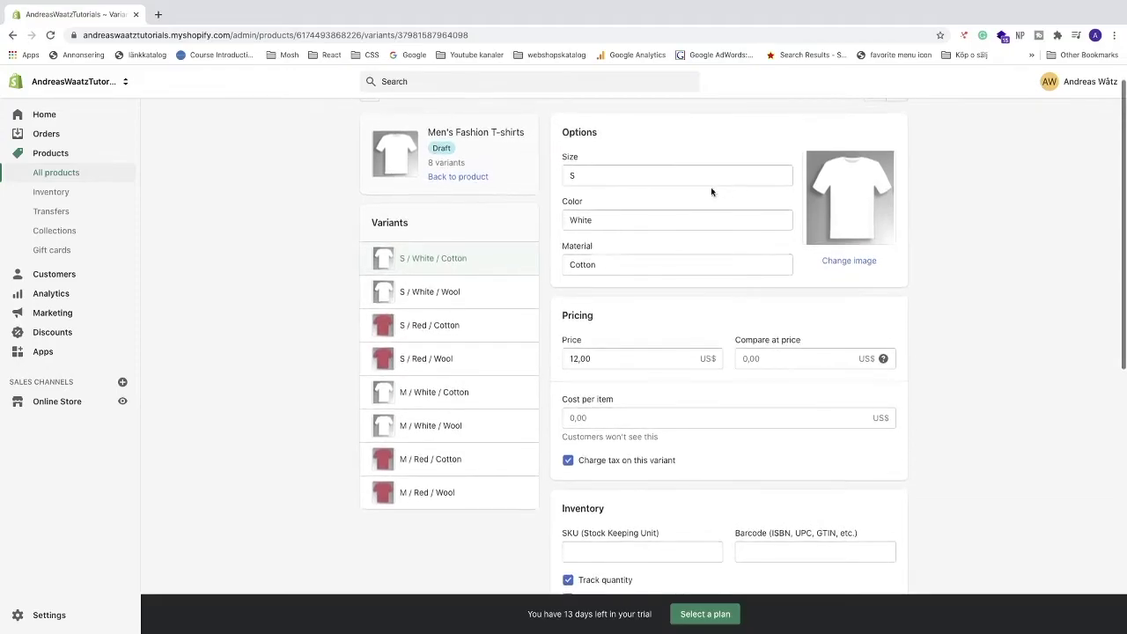
scroll(687, 207, "up", 1)
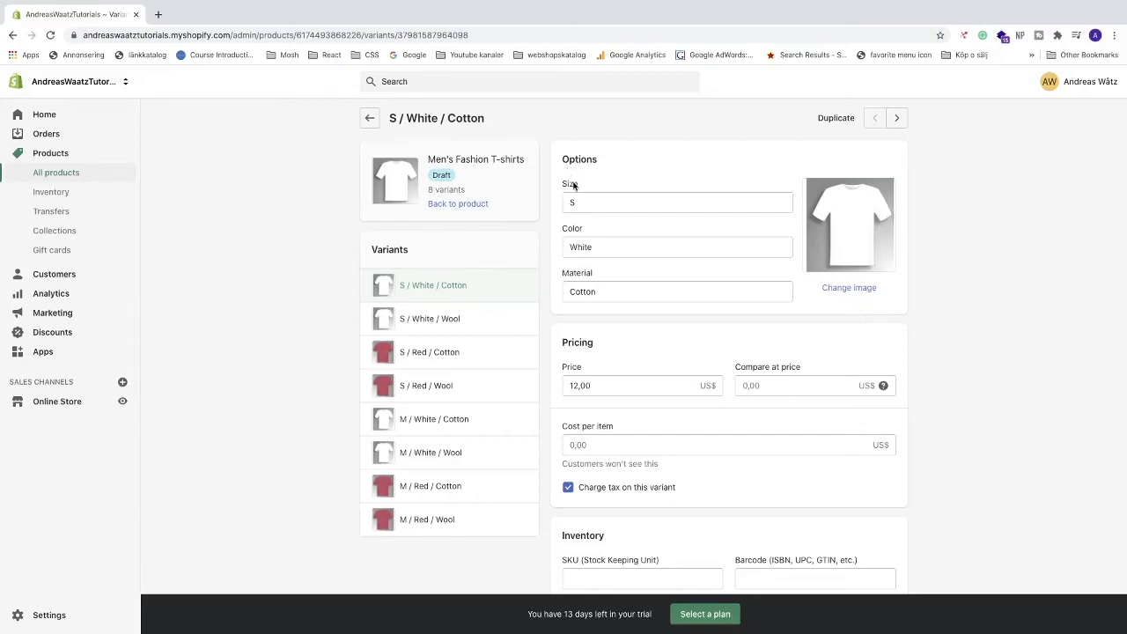
scroll(601, 296, "down", 1)
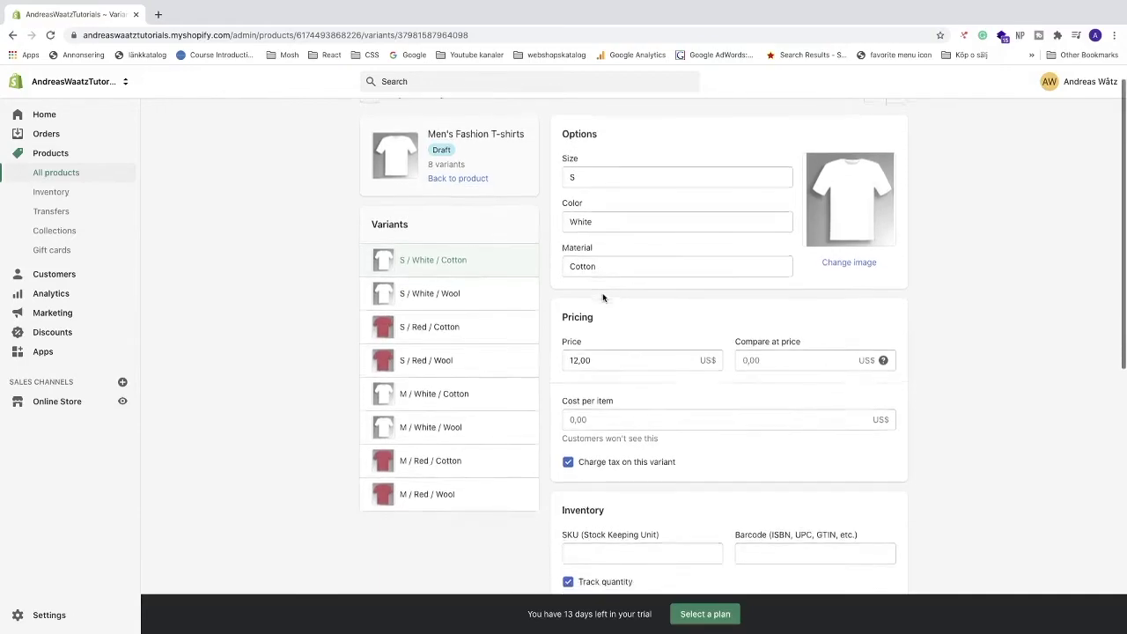
scroll(612, 284, "down", 3)
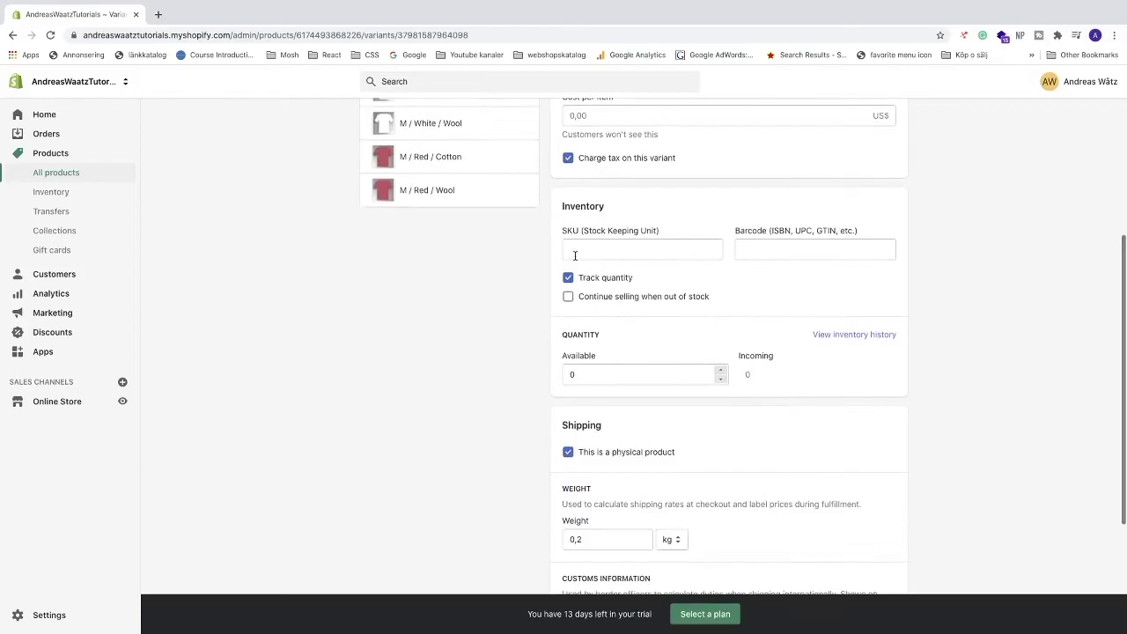
scroll(553, 303, "down", 3)
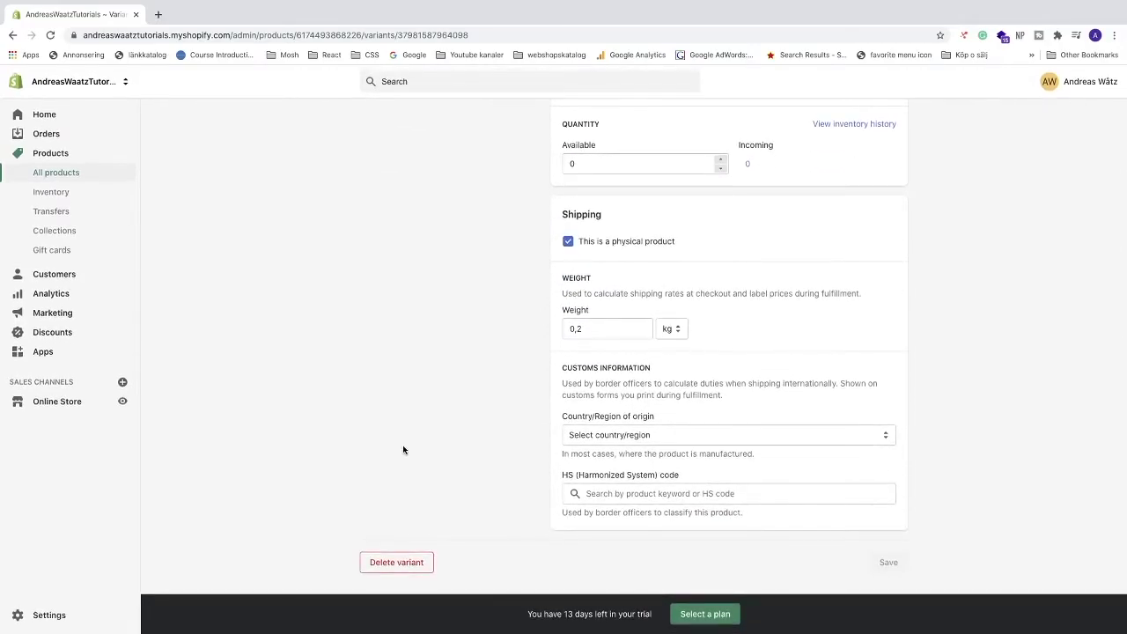
scroll(429, 443, "up", 10)
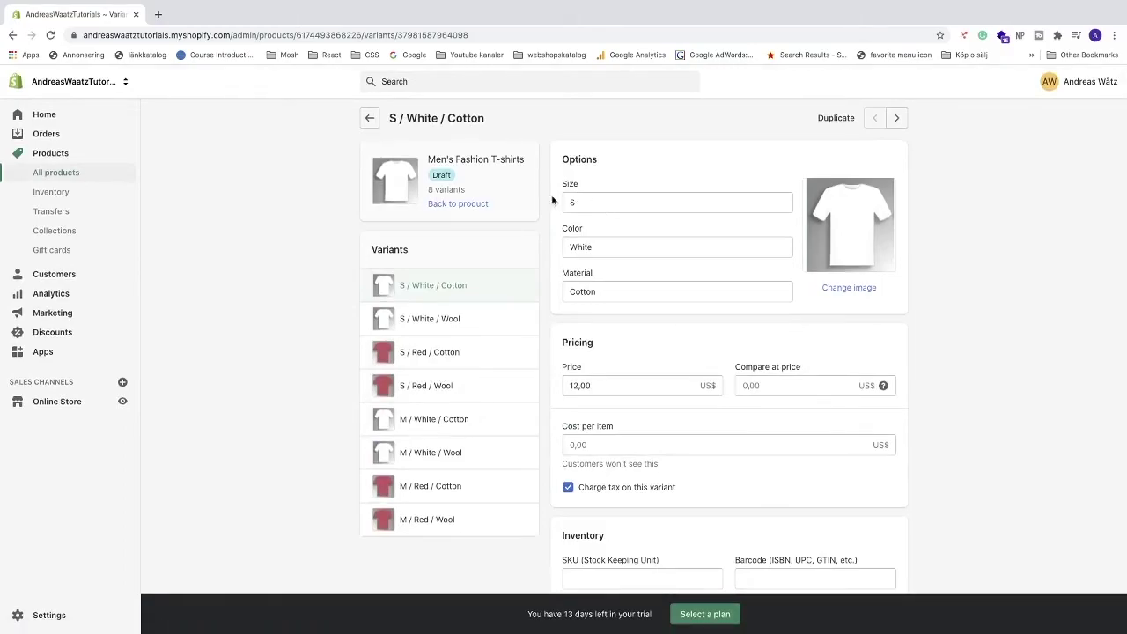
left_click(457, 205)
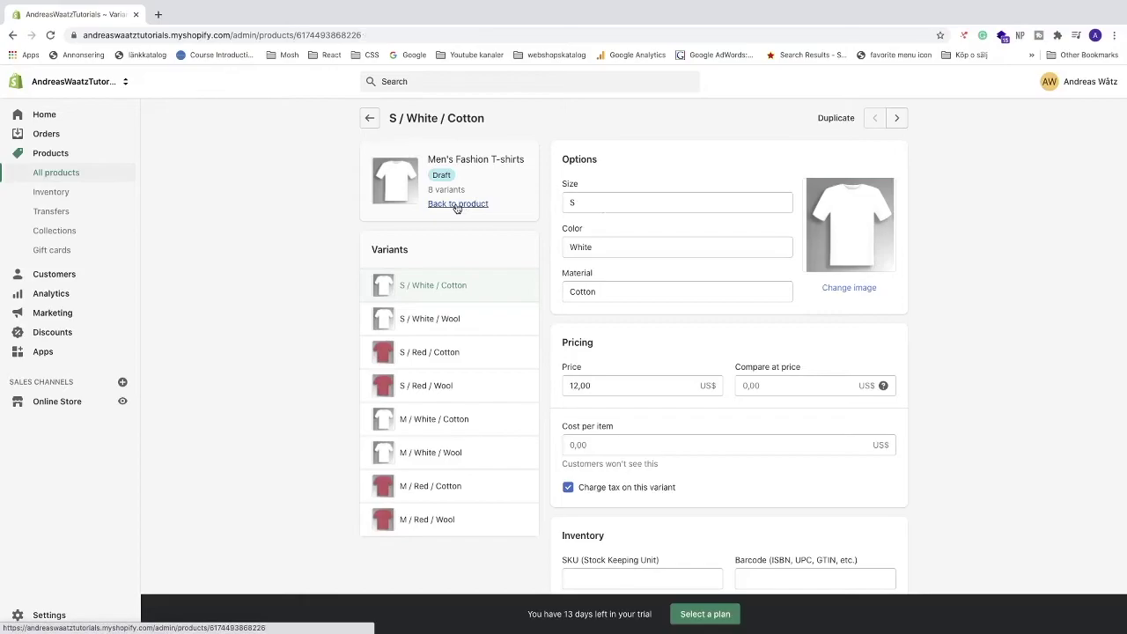
Select all variants of the Men's Fashion T-shirts product, apply a quantity of 20 to every one in bulk, and save the quantities.
scroll(313, 290, "down", 10)
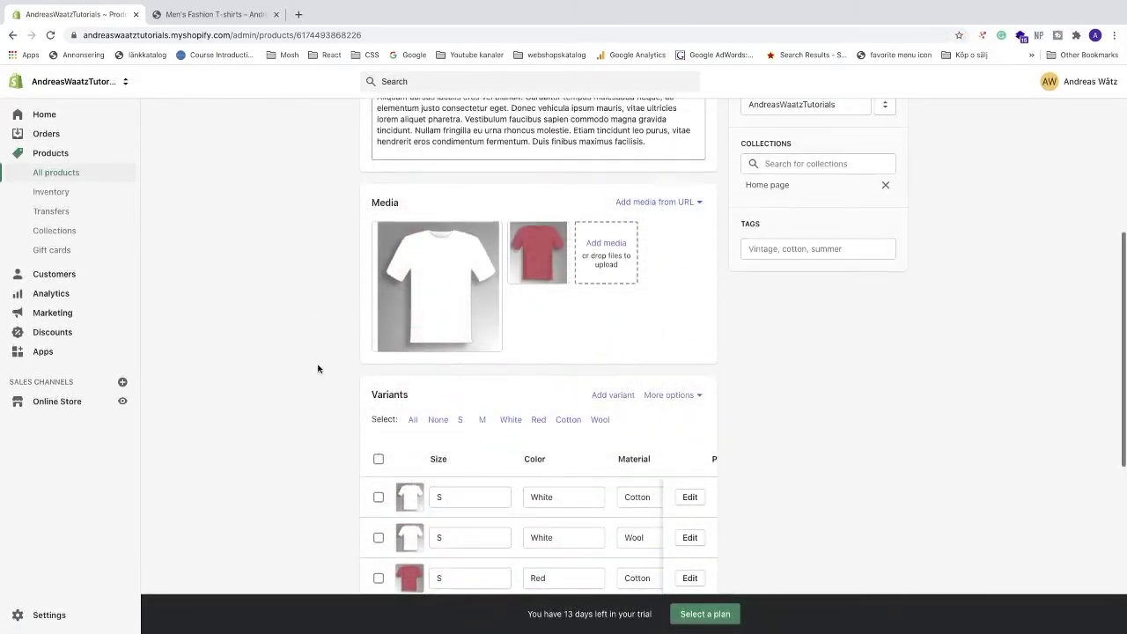
scroll(317, 370, "down", 5)
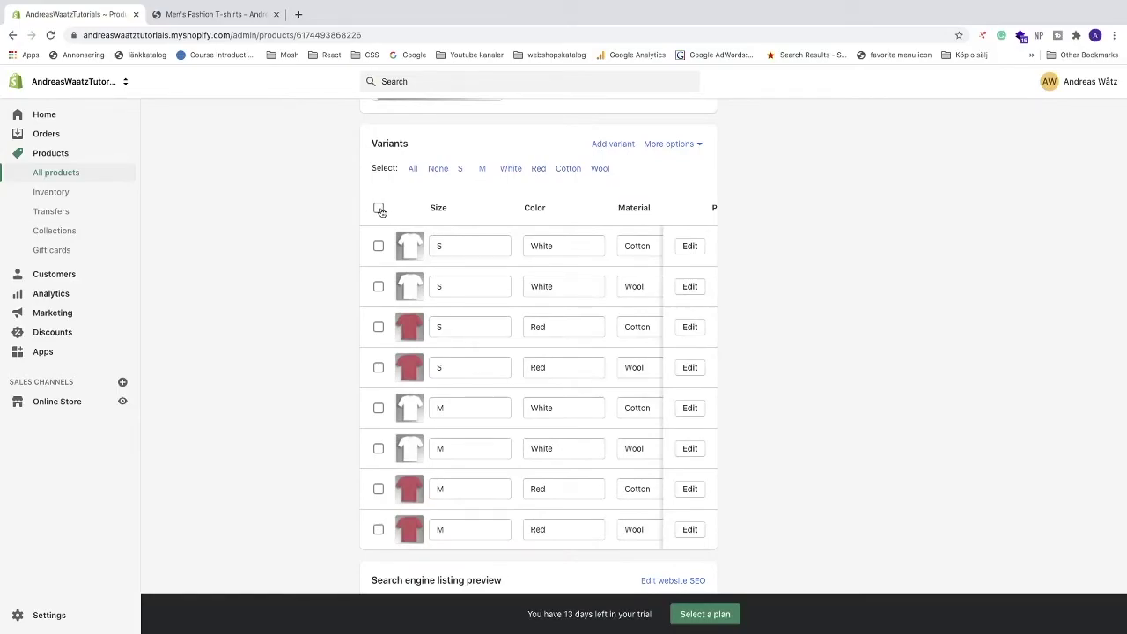
left_click(378, 208)
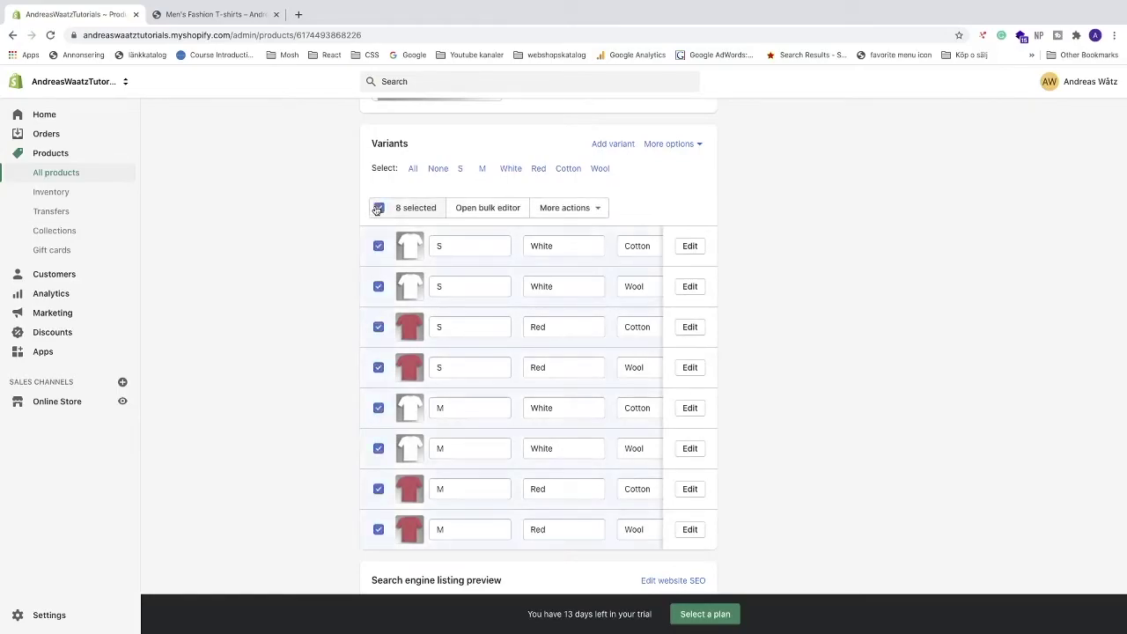
left_click(578, 211)
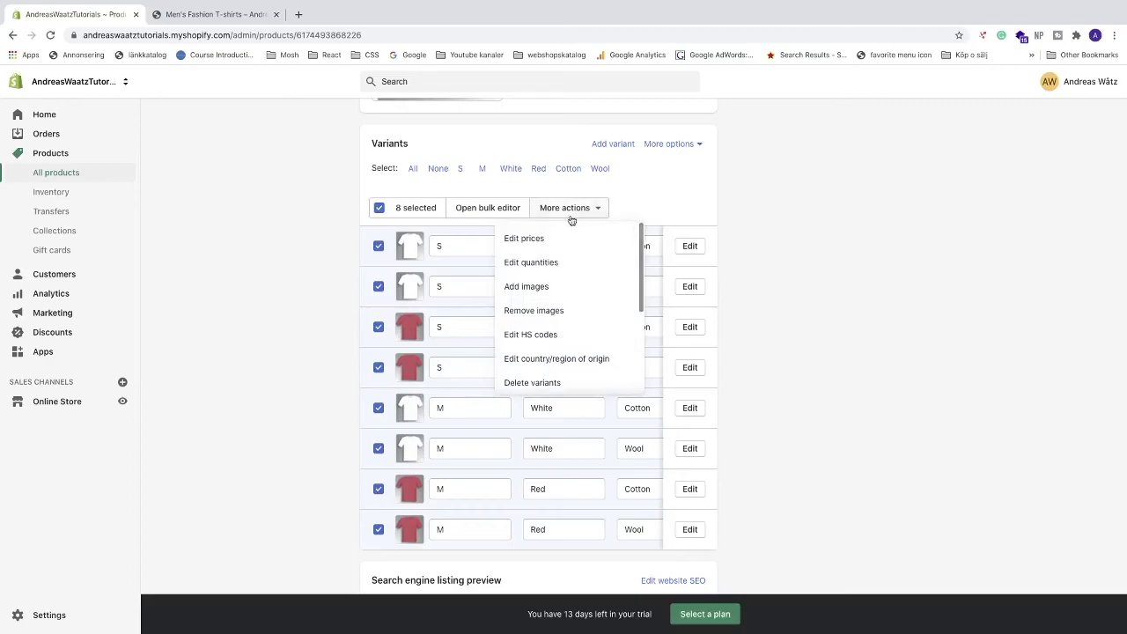
left_click(531, 262)
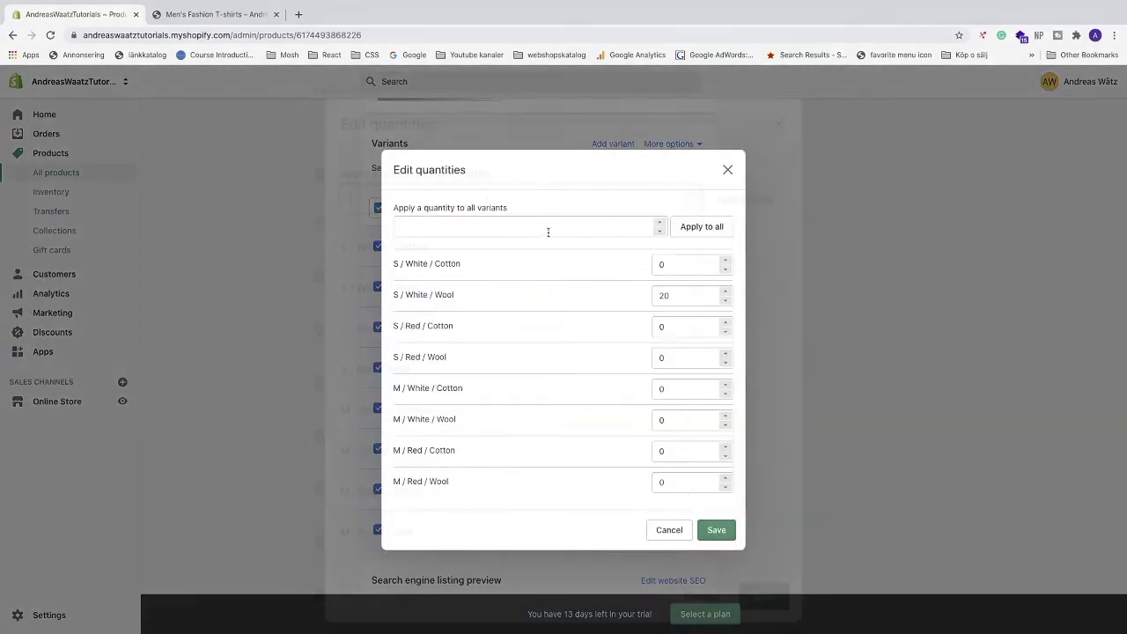
type("20")
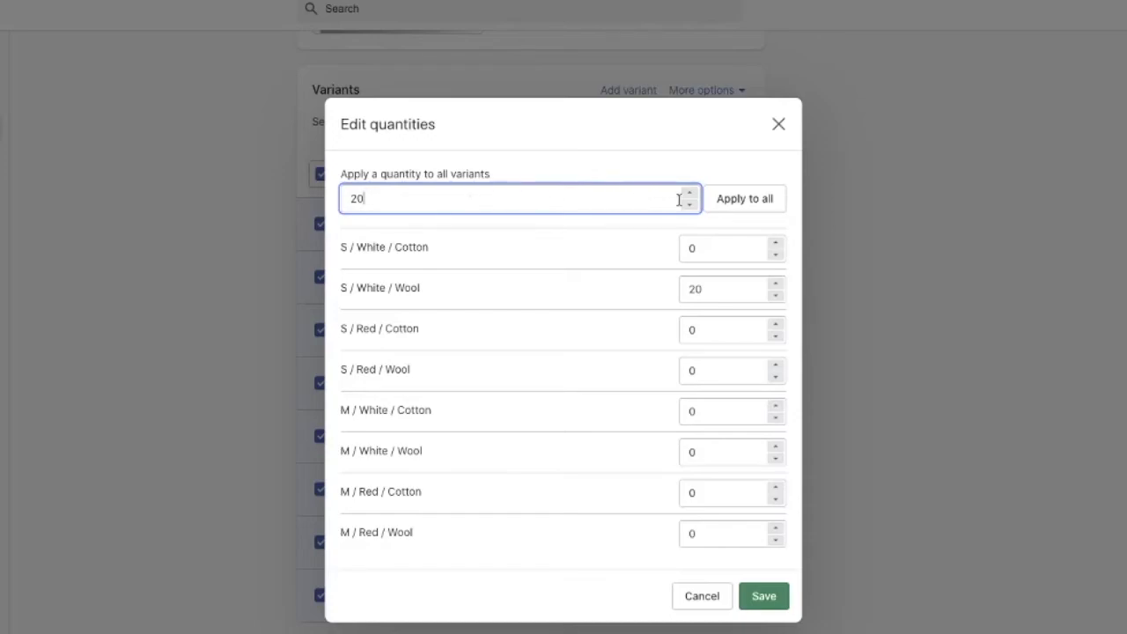
left_click(725, 200)
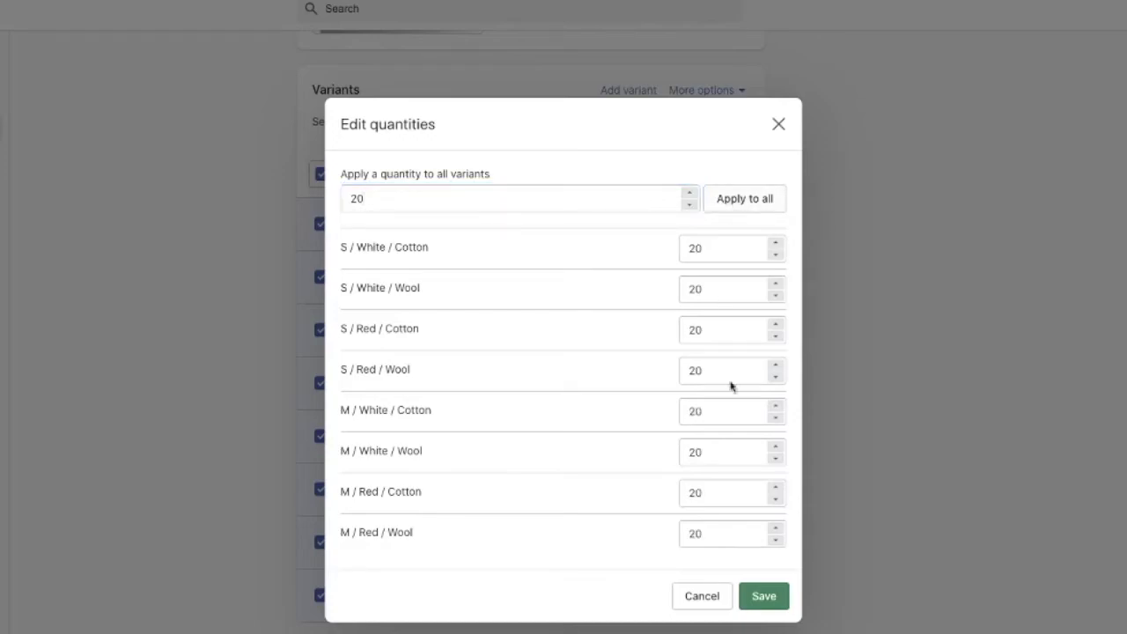
left_click(757, 596)
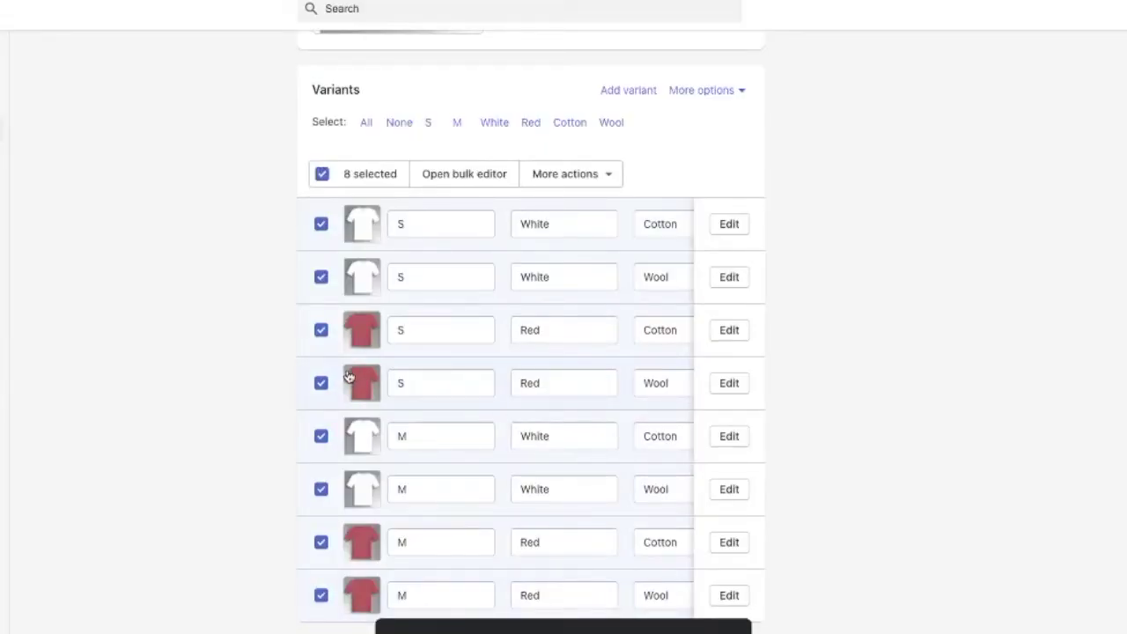
Preview the product in the online store and choose size M, color Red and material Wool to check the variant's image and price.
scroll(256, 421, "up", 15)
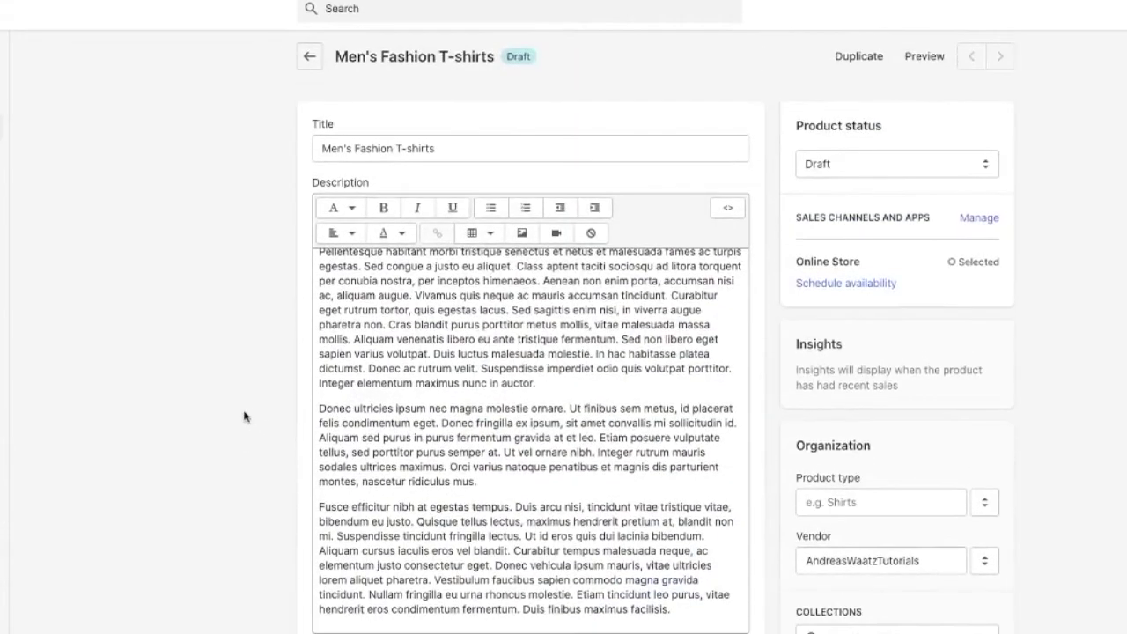
left_click(925, 58)
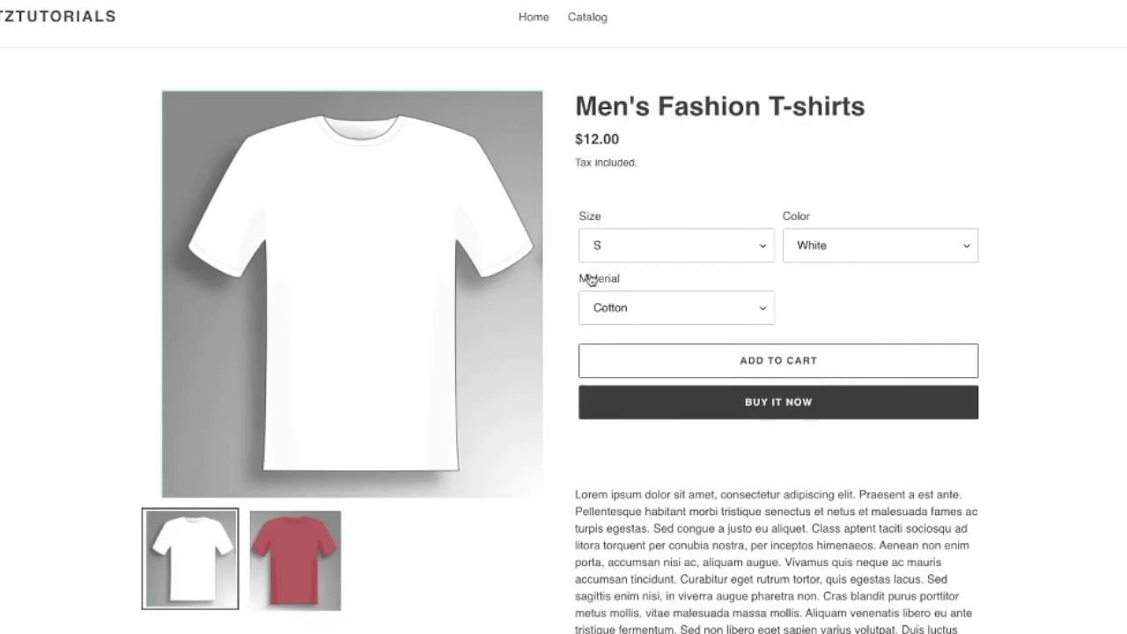
left_click(763, 249)
left_click(711, 263)
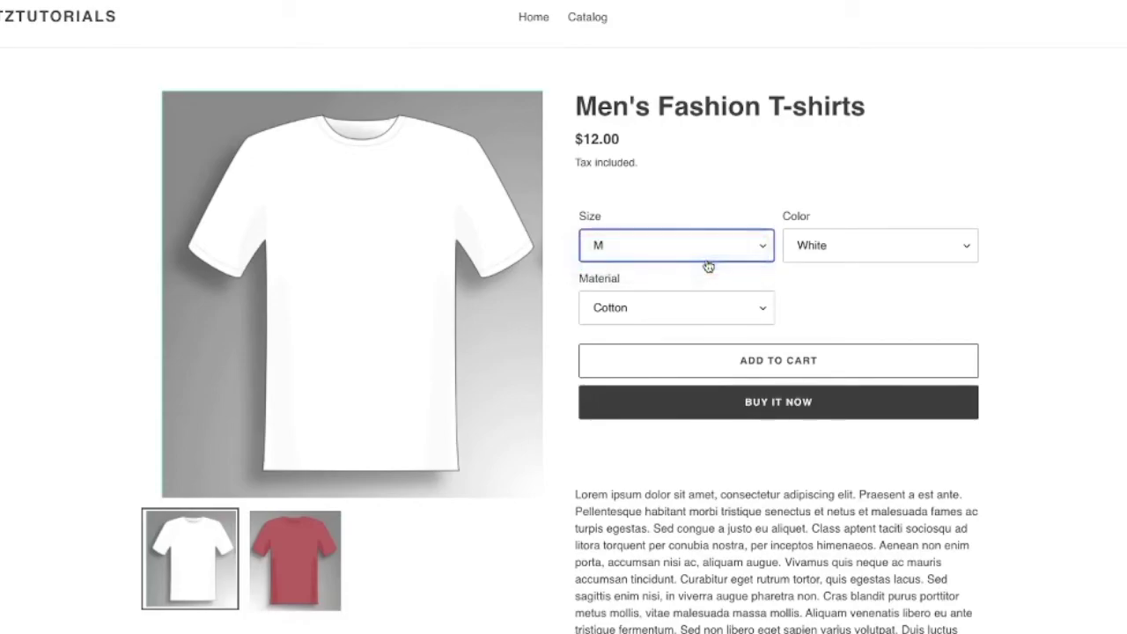
left_click(837, 250)
key("Escape")
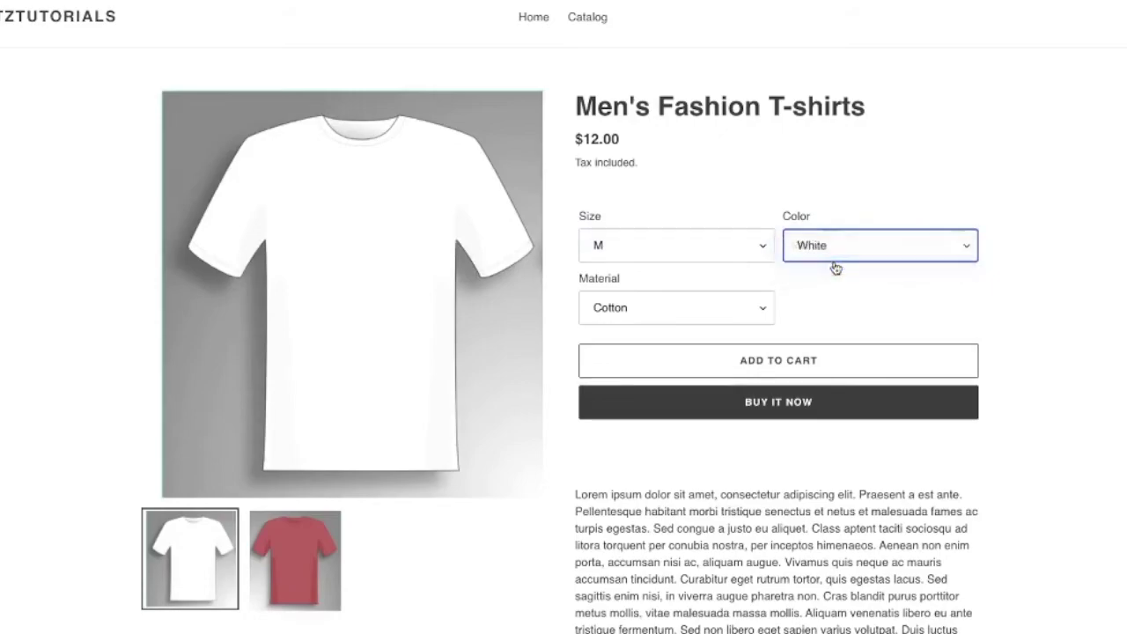
key("Down")
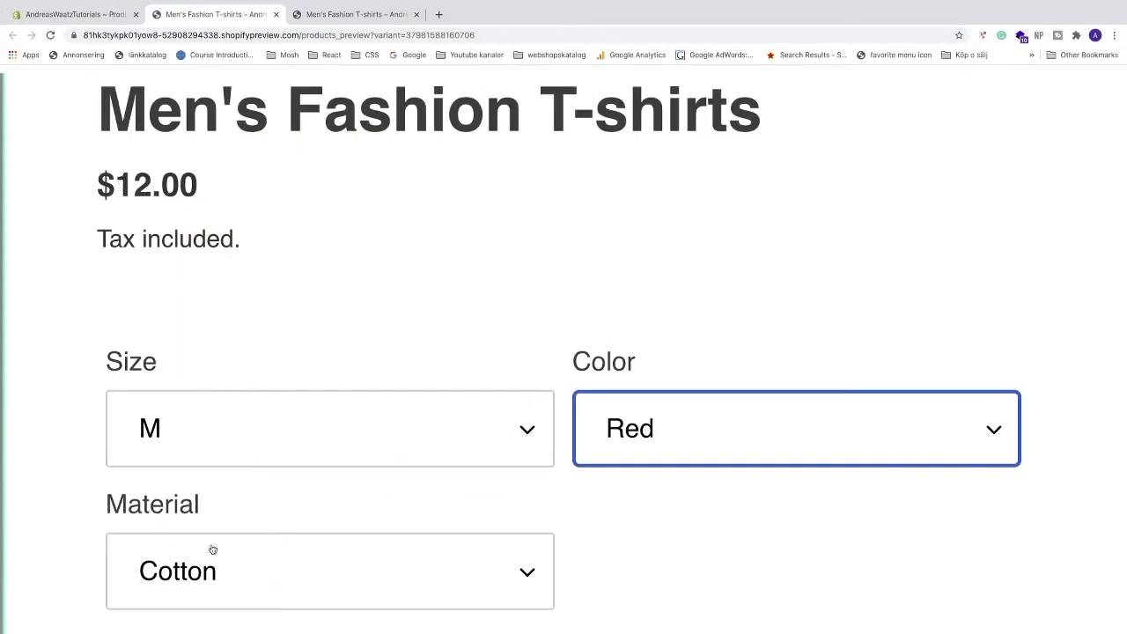
left_click(300, 578)
left_click(275, 585)
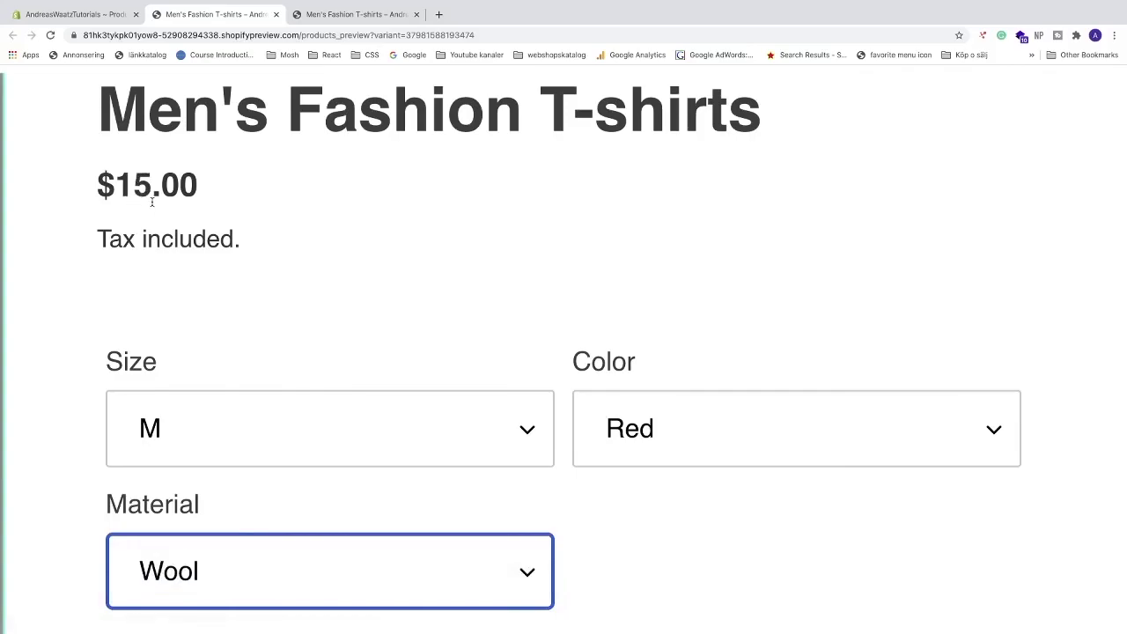
key("ctrl+0")
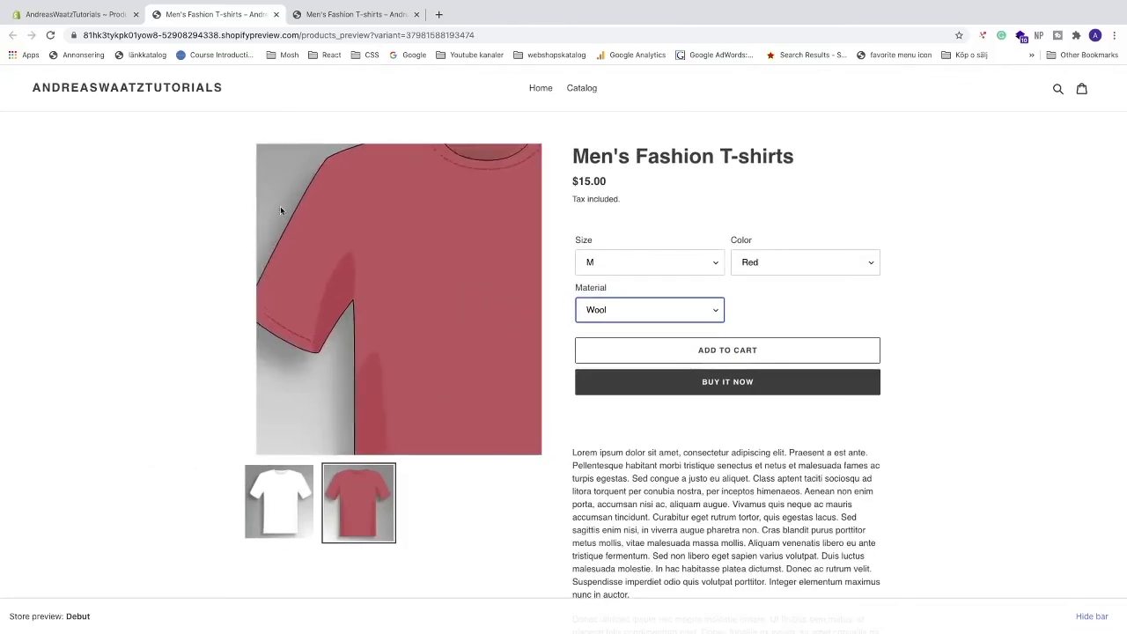